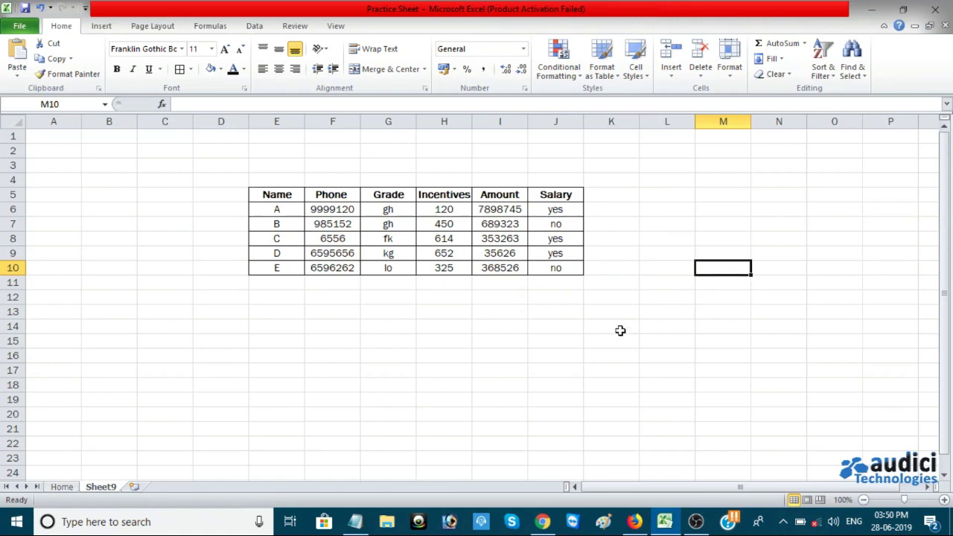
# Select cell J16, then minimize Excel and open the slide image in the photo viewer.
pyautogui.click(562, 353)
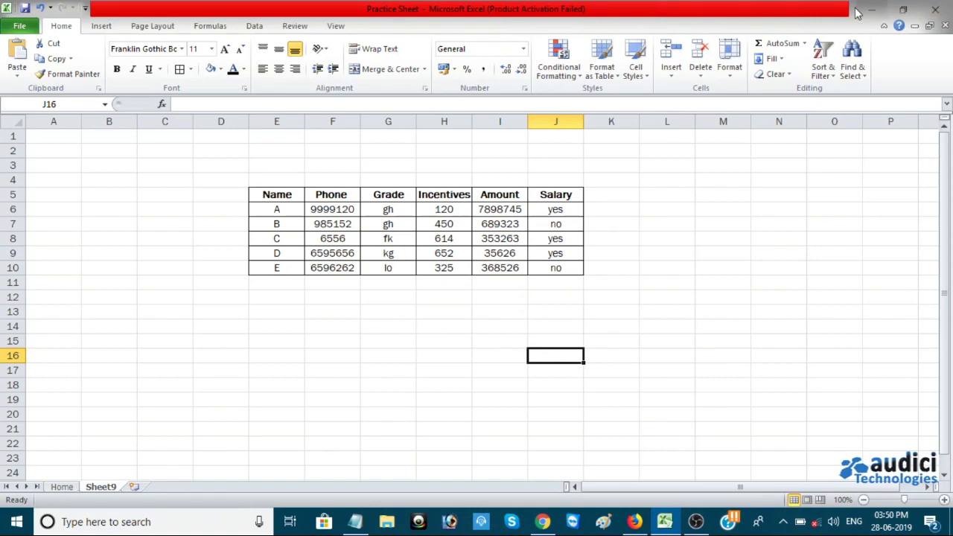
pyautogui.click(877, 10)
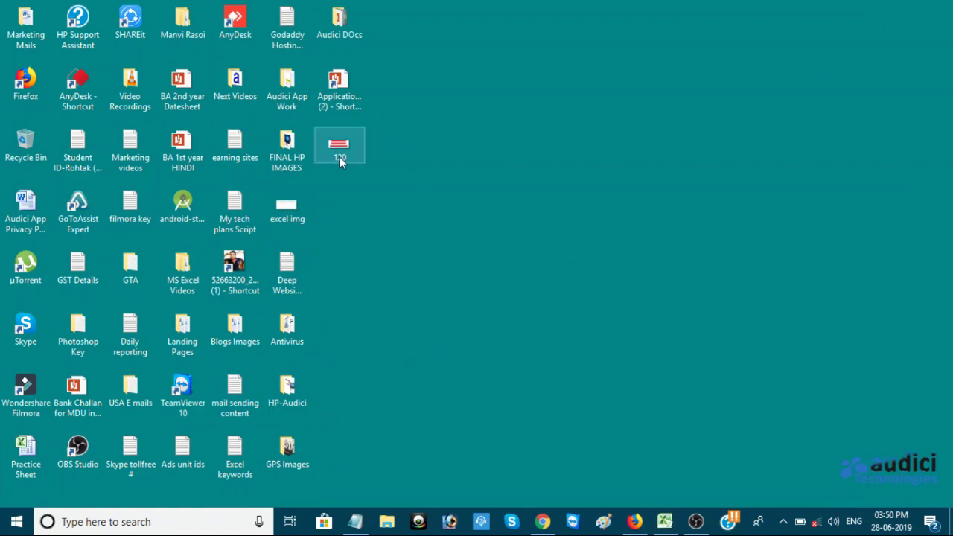
pyautogui.press('Return')
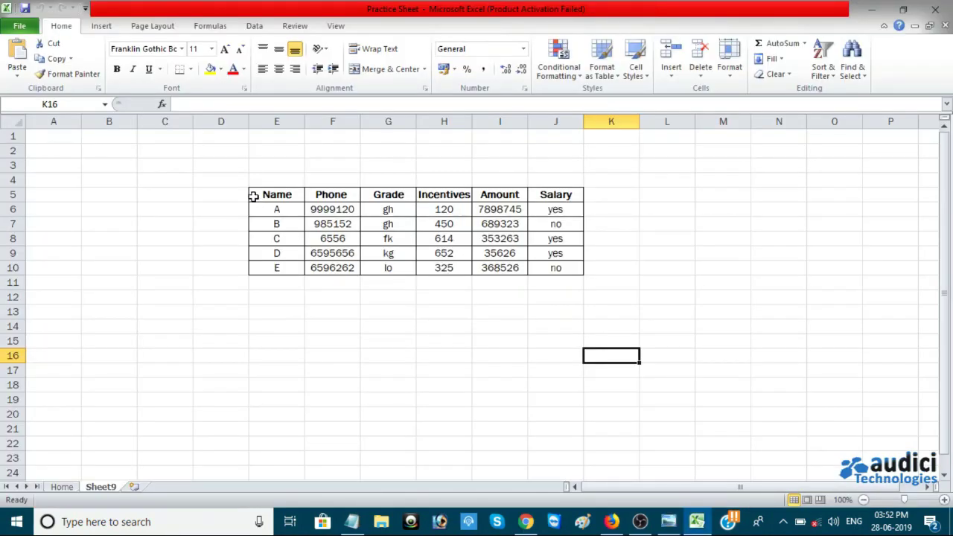
# Select the E5:J10 table, then print the worksheet with cell A2 active.
pyautogui.moveTo(259, 192)
pyautogui.mouseDown()
pyautogui.moveTo(432, 207)
pyautogui.moveTo(563, 264)
pyautogui.mouseUp()
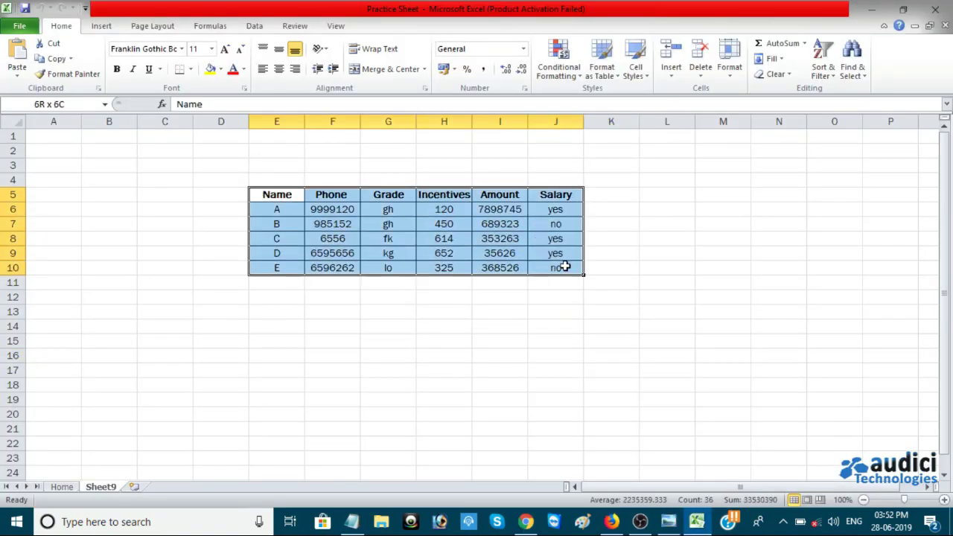
pyautogui.click(682, 291)
pyautogui.click(68, 149)
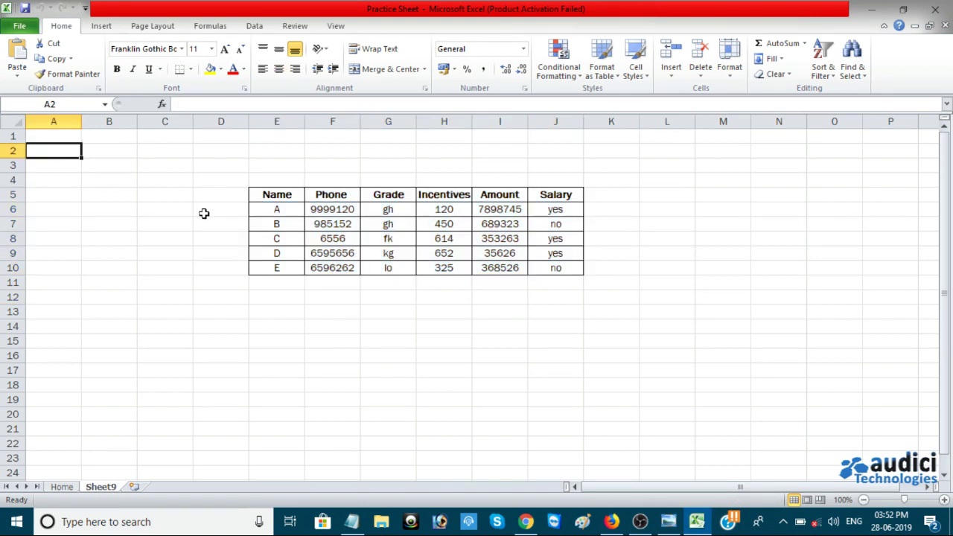
pyautogui.hotkey('ctrl', 'p')
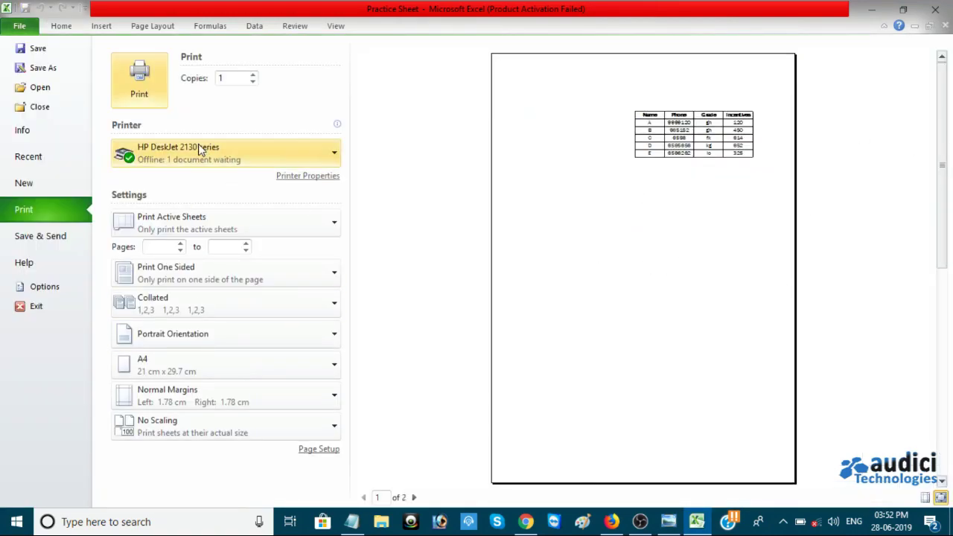
pyautogui.click(142, 78)
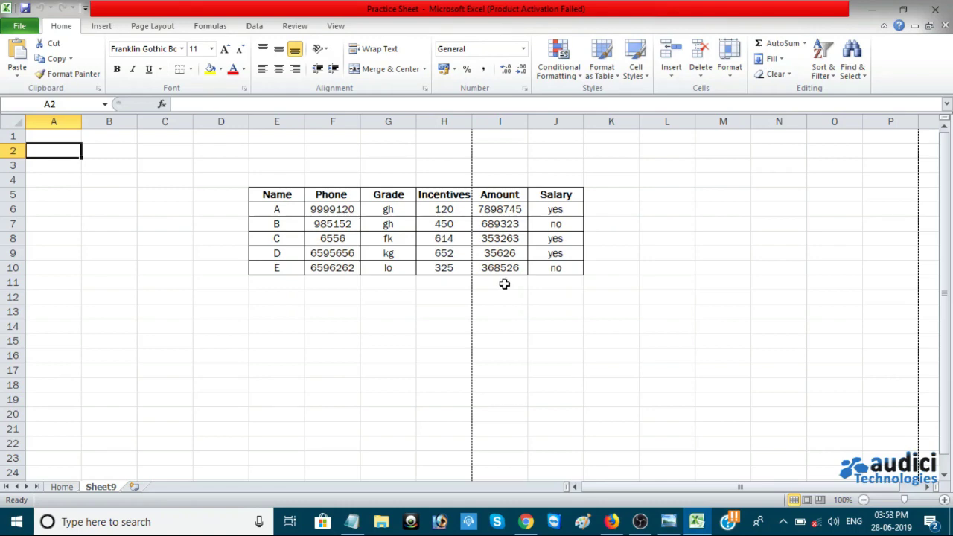
pyautogui.moveTo(302, 371); pyautogui.dragTo(332, 371)
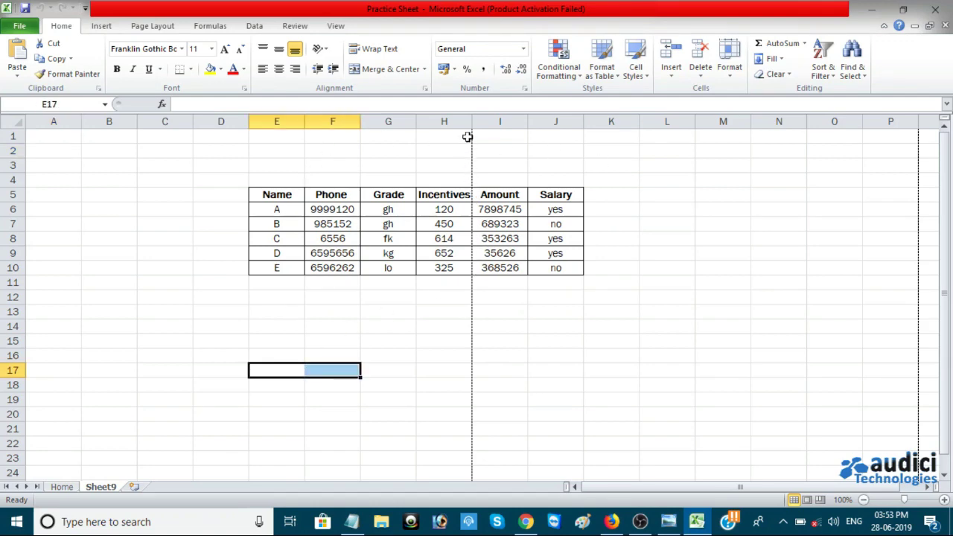
pyautogui.click(524, 342)
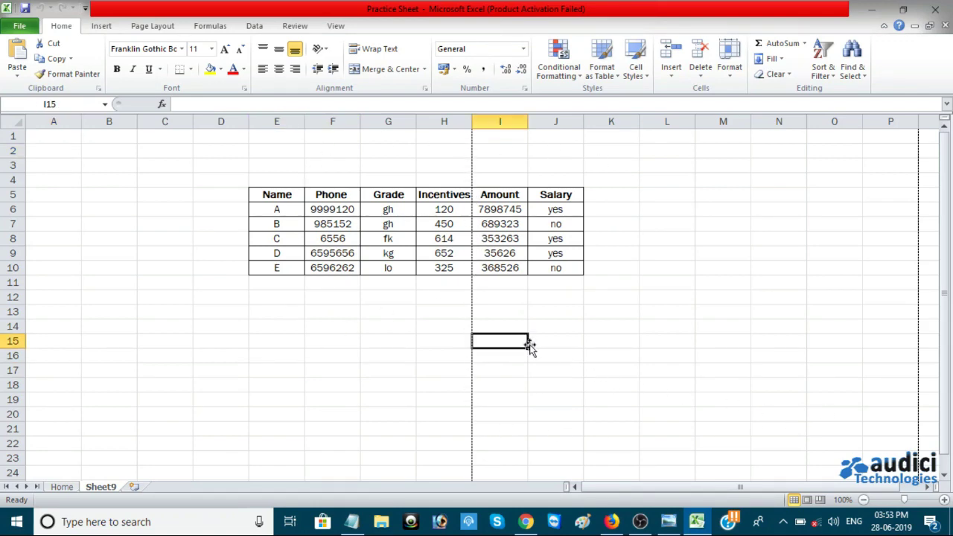
pyautogui.press('Right')
pyautogui.press('Right')
pyautogui.press('Right')
pyautogui.press('Right')
pyautogui.press('Right')
pyautogui.press('Right')
pyautogui.press('Right')
pyautogui.press('Right')
pyautogui.press('Right')
pyautogui.press('Right')
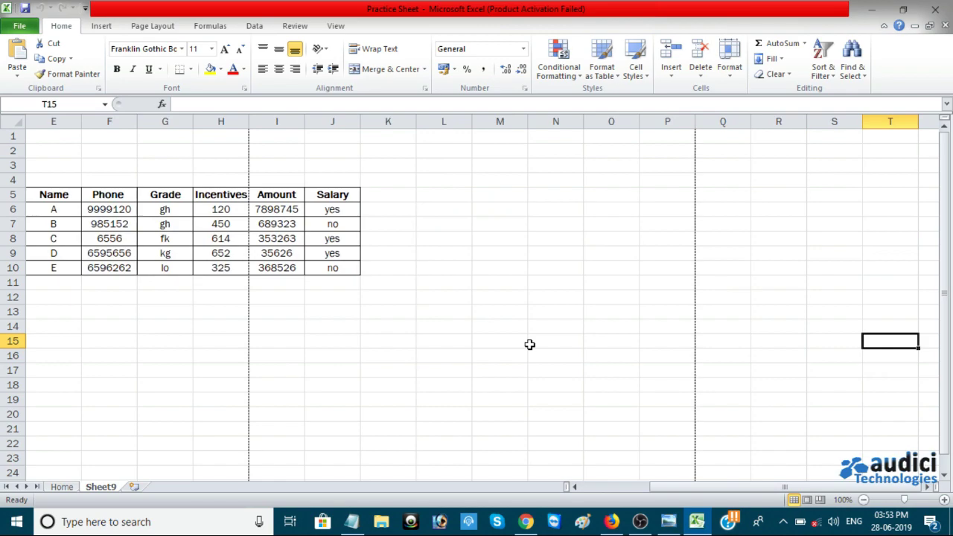
pyautogui.press('Right')
pyautogui.press('Right')
pyautogui.press('Right')
pyautogui.press('Right')
pyautogui.press('Right')
pyautogui.press('Right')
pyautogui.press('Right')
pyautogui.press('Right')
pyautogui.press('Right')
pyautogui.press('Right')
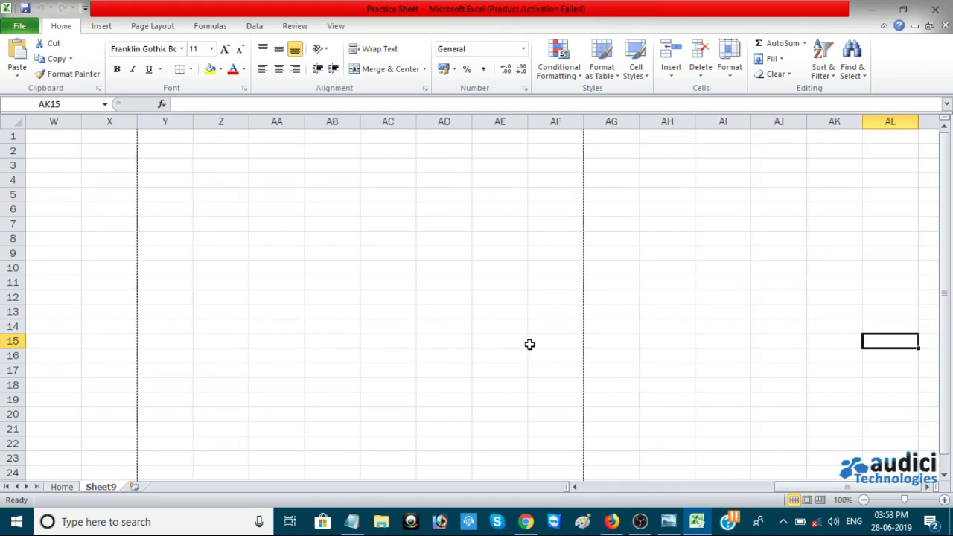
pyautogui.press('Right')
pyautogui.press('Right')
pyautogui.press('Right')
pyautogui.press('Right')
pyautogui.press('Right')
pyautogui.press('Right')
pyautogui.press('Right')
pyautogui.press('Right')
pyautogui.press('Left')
pyautogui.press('Left')
pyautogui.press('Left')
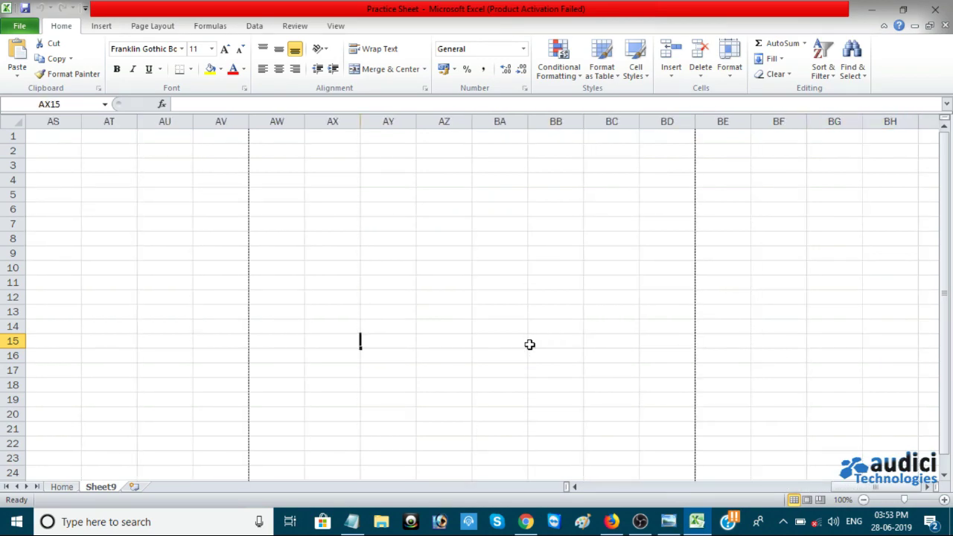
pyautogui.press('Left')
pyautogui.press('Left')
pyautogui.press('Left')
pyautogui.press('Left')
pyautogui.press('Left')
pyautogui.press('Left')
pyautogui.press('Left')
pyautogui.press('Left')
pyautogui.press('Left')
pyautogui.press('Left')
pyautogui.press('Left')
pyautogui.press('Left')
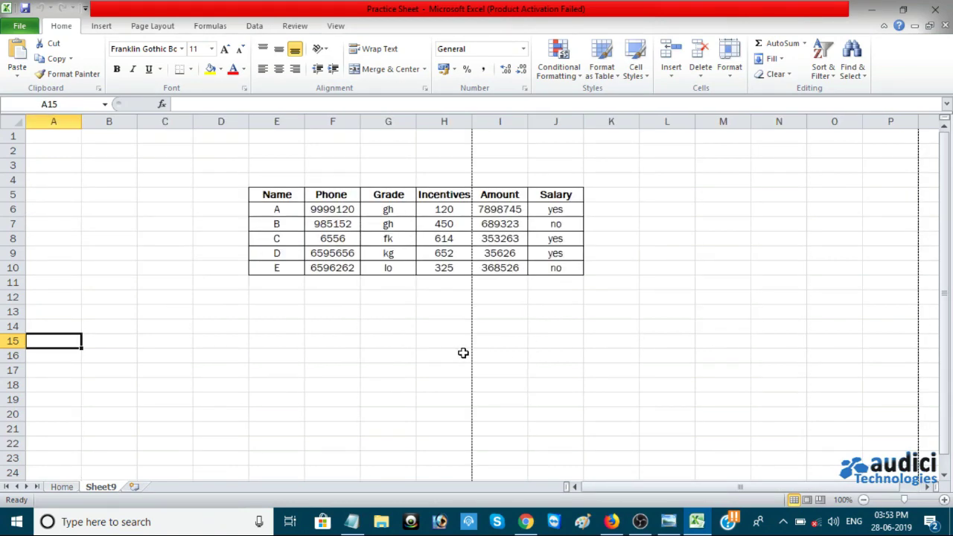
# Set Sheet9's DisplayPageBreaks property to False in the VBA editor, then close it.
pyautogui.rightClick(101, 488)
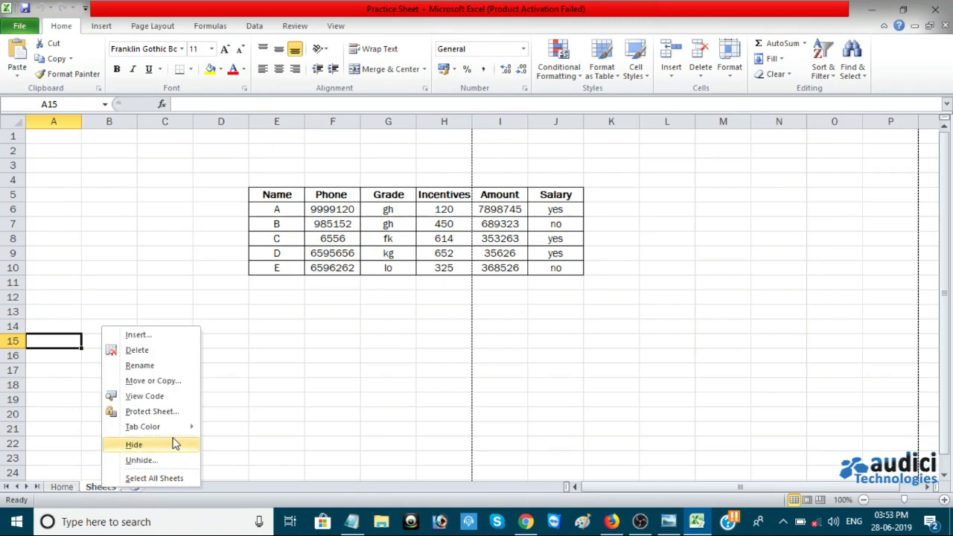
pyautogui.click(171, 397)
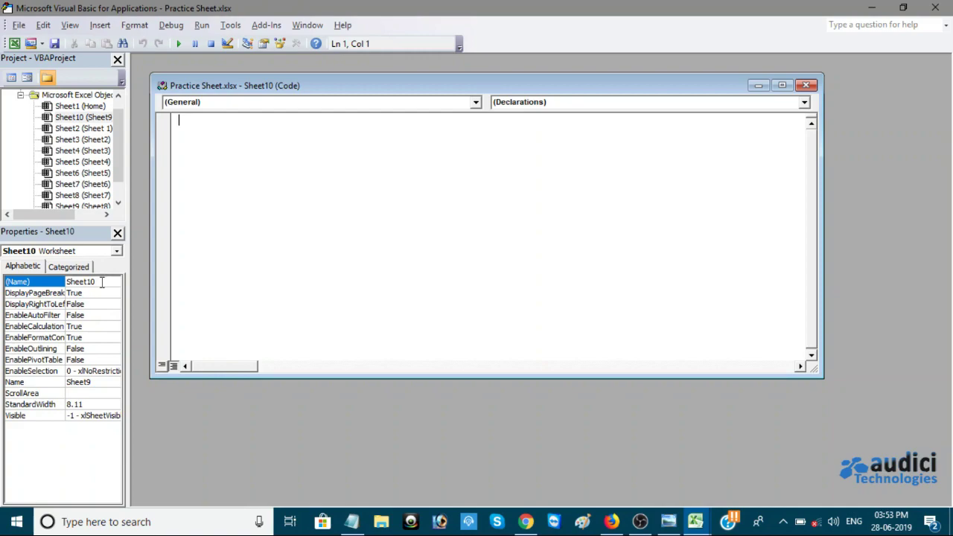
pyautogui.click(60, 293)
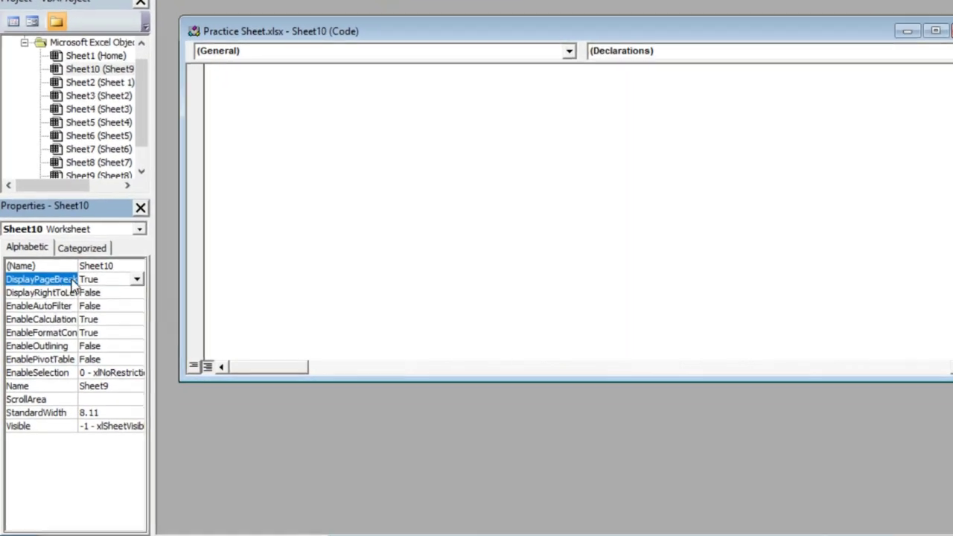
pyautogui.click(137, 279)
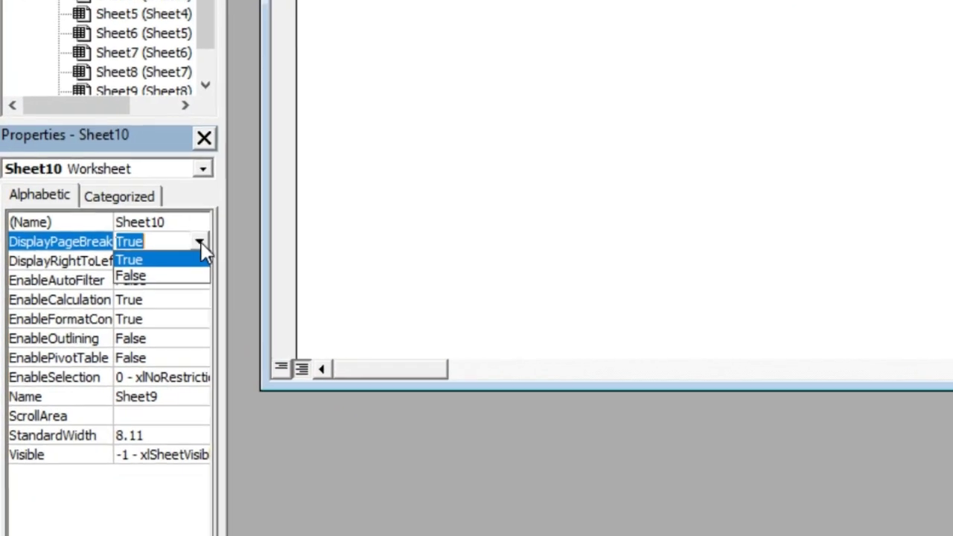
pyautogui.click(132, 276)
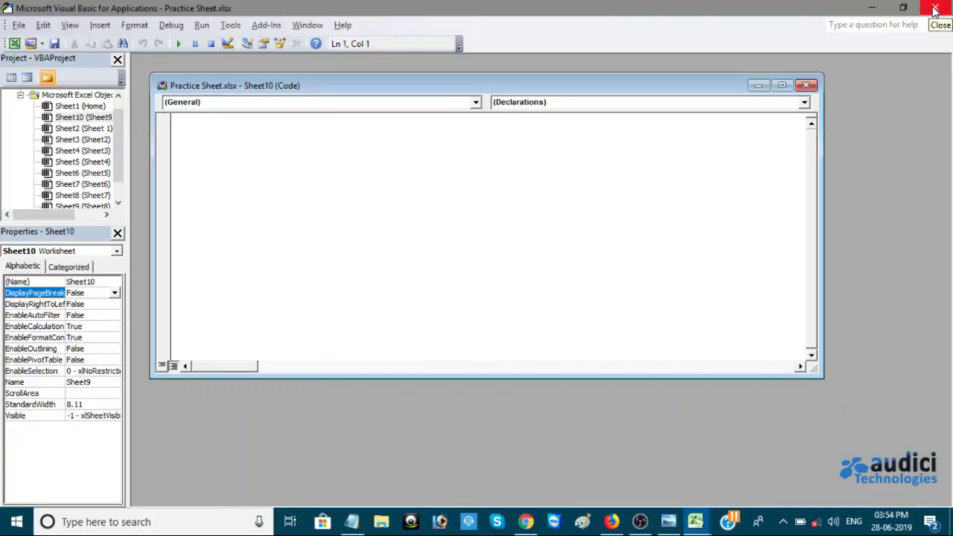
pyautogui.click(935, 9)
pyautogui.click(518, 384)
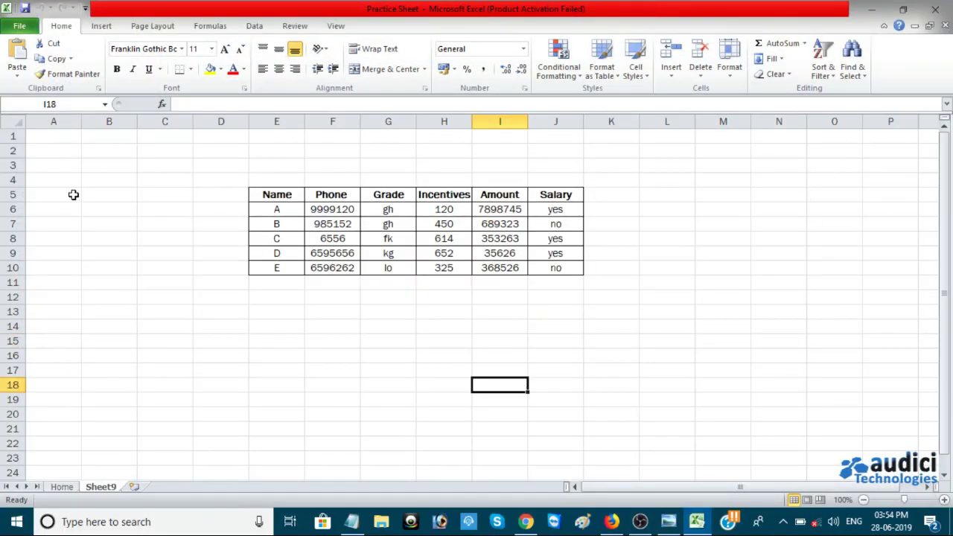
pyautogui.click(396, 321)
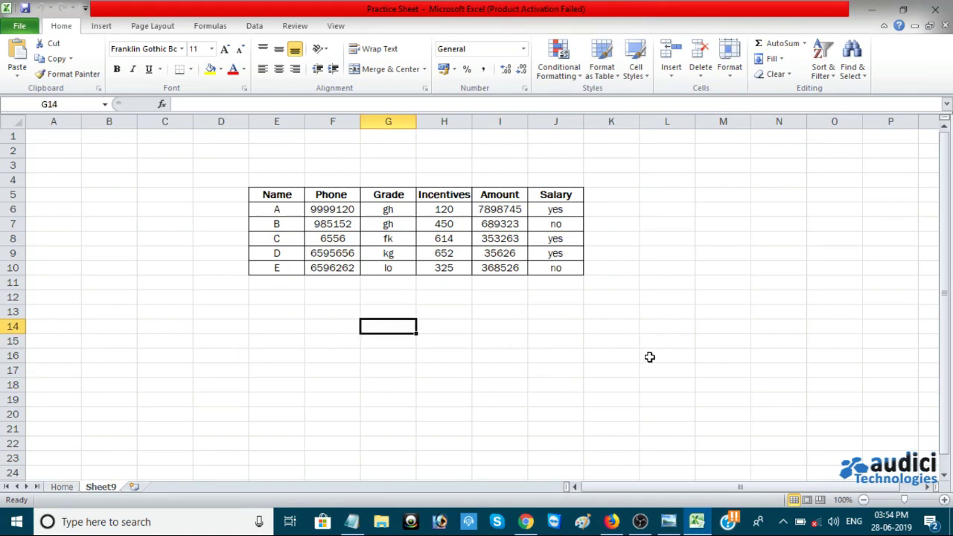
pyautogui.click(668, 522)
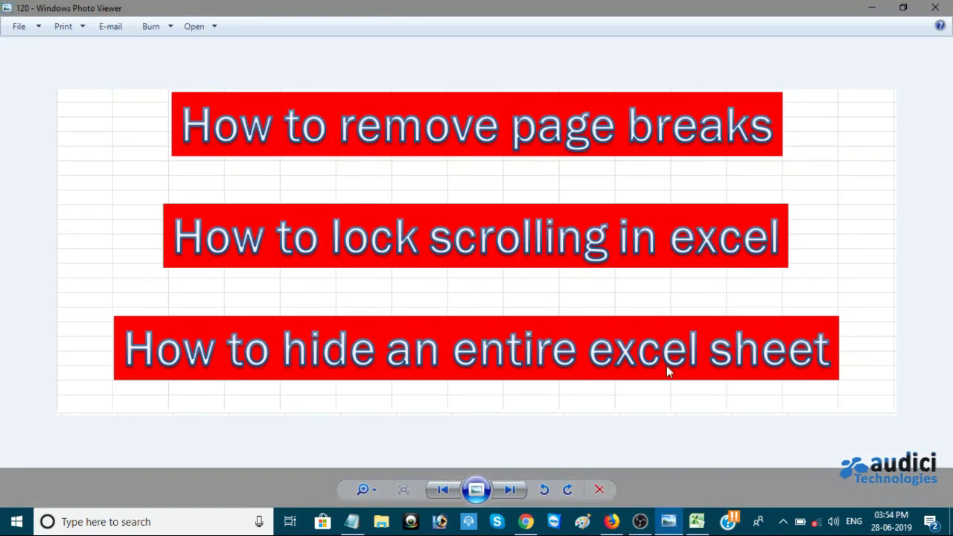
pyautogui.click(669, 521)
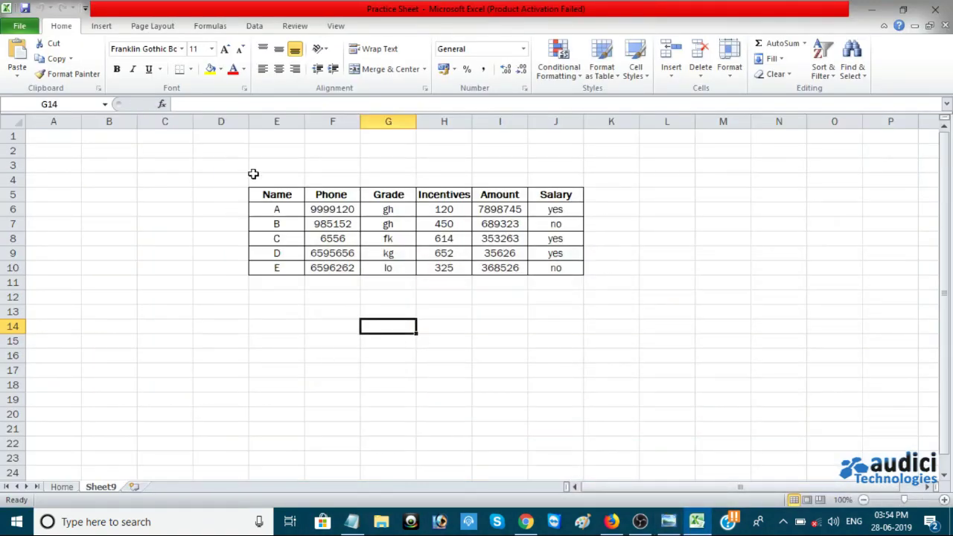
# Select empty cells around the table, including F19, M6, M17 and D19.
pyautogui.click(327, 400)
pyautogui.moveTo(108, 150); pyautogui.dragTo(802, 335)
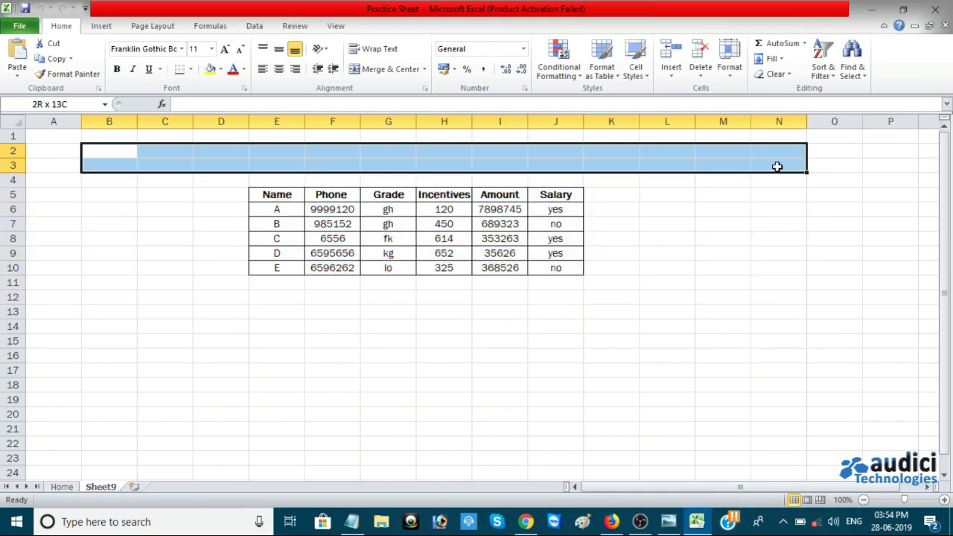
pyautogui.moveTo(802, 335); pyautogui.dragTo(787, 370)
pyautogui.click(708, 210)
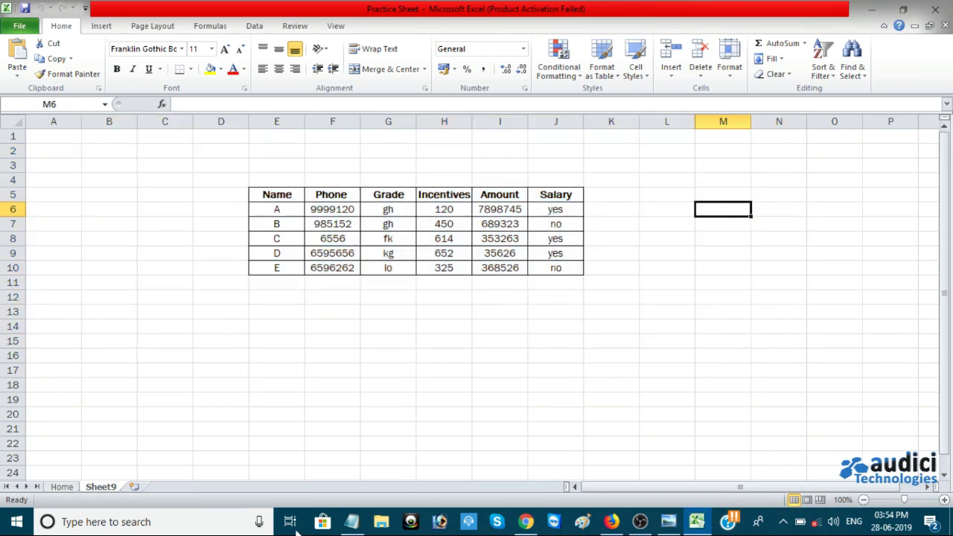
pyautogui.click(697, 370)
pyautogui.click(220, 394)
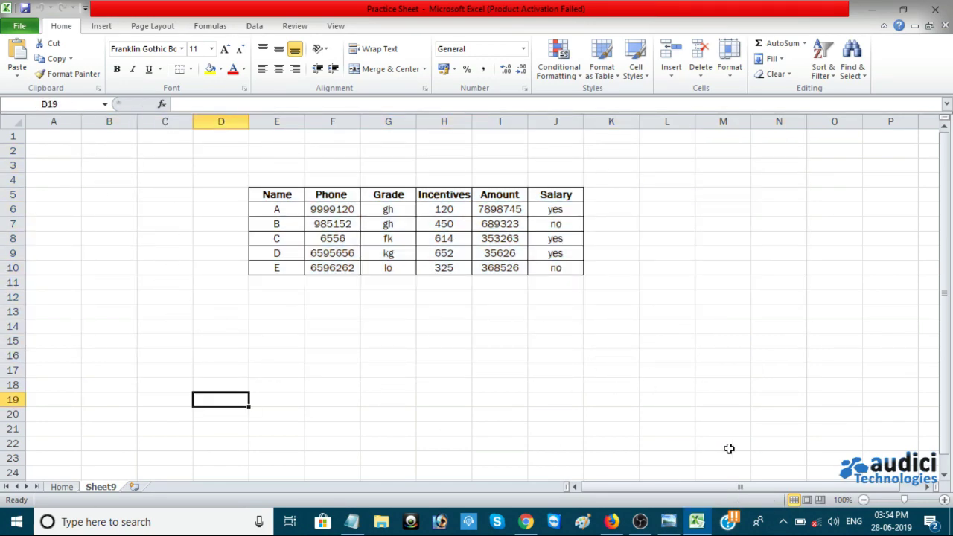
# Select the table's top rows, the Incentives values 450 and 614, then cells E5 and J10.
pyautogui.moveTo(253, 195)
pyautogui.mouseDown()
pyautogui.moveTo(485, 226)
pyautogui.moveTo(560, 266)
pyautogui.mouseUp()
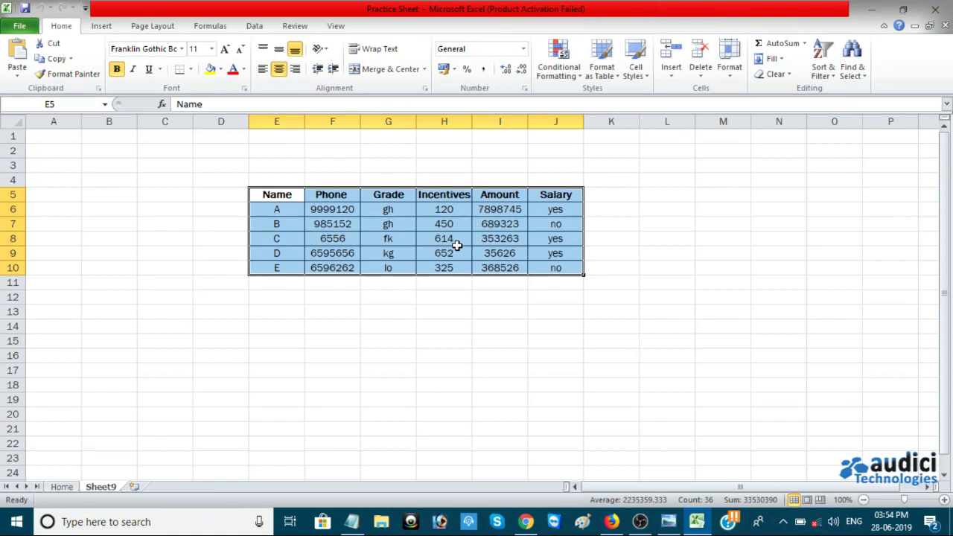
pyautogui.moveTo(454, 240); pyautogui.dragTo(449, 225)
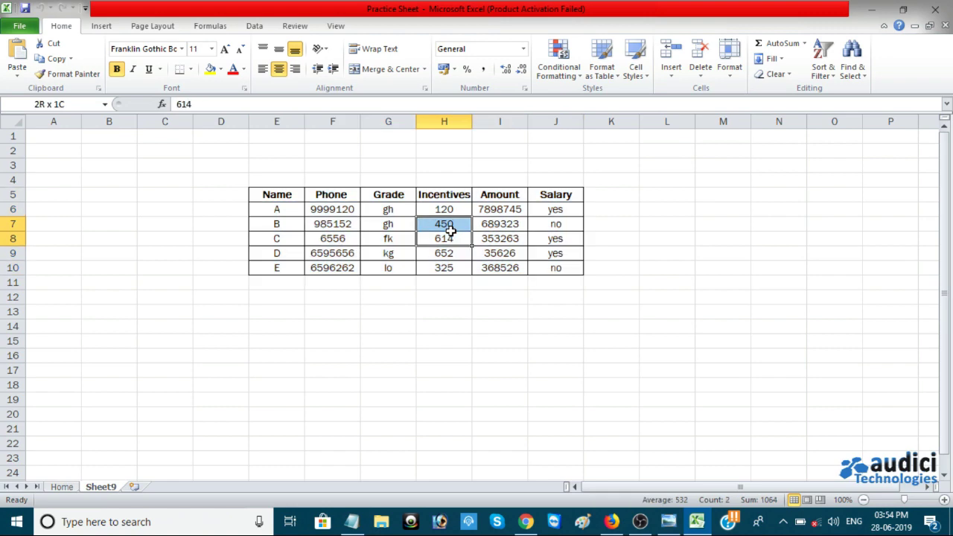
pyautogui.click(289, 194)
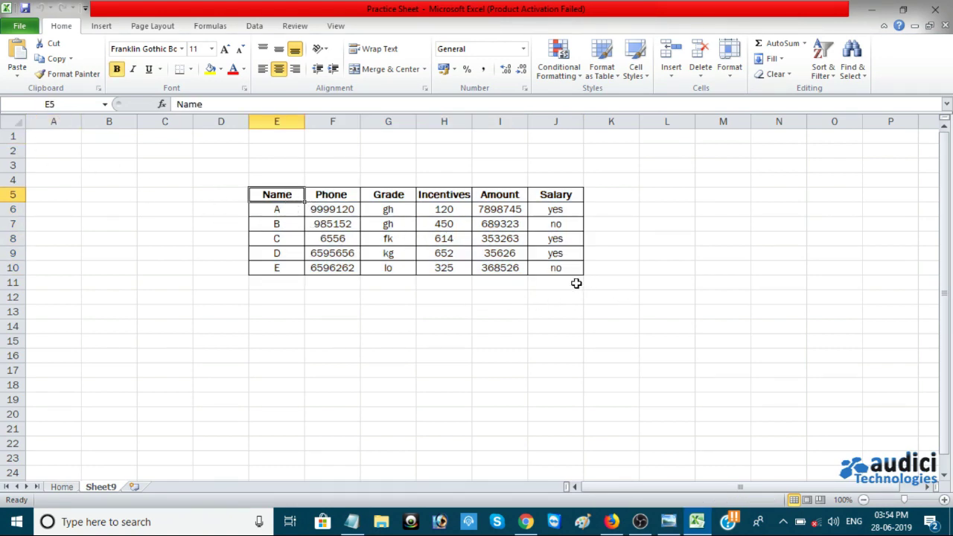
pyautogui.click(558, 268)
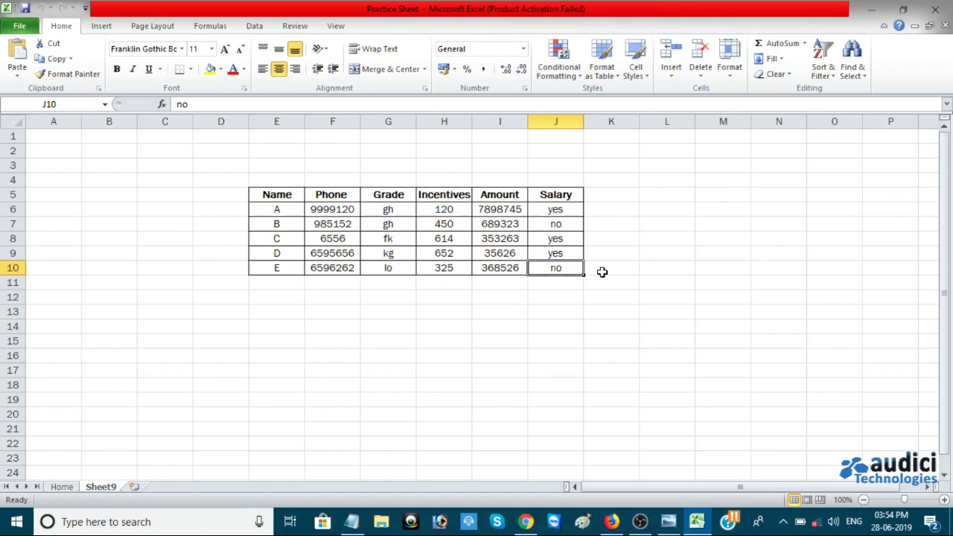
pyautogui.click(290, 196)
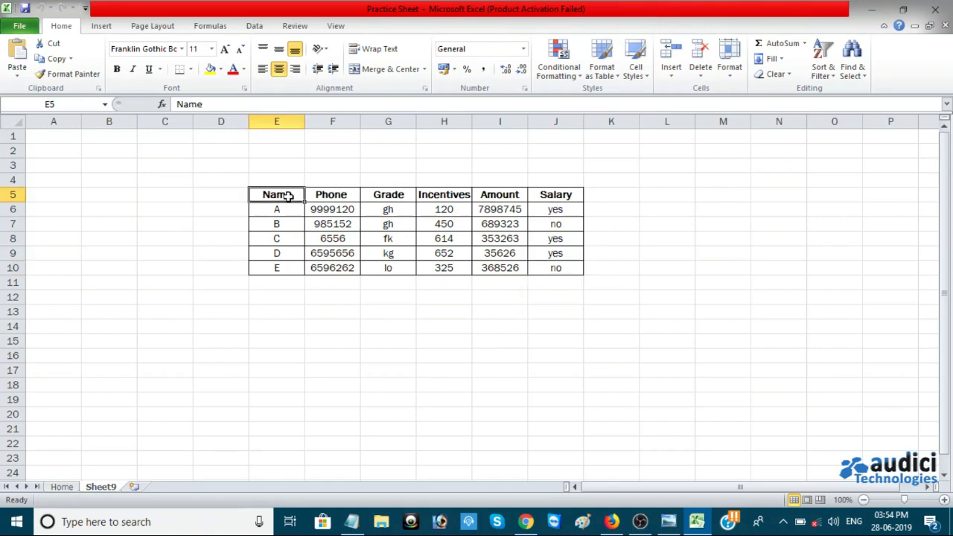
pyautogui.click(557, 266)
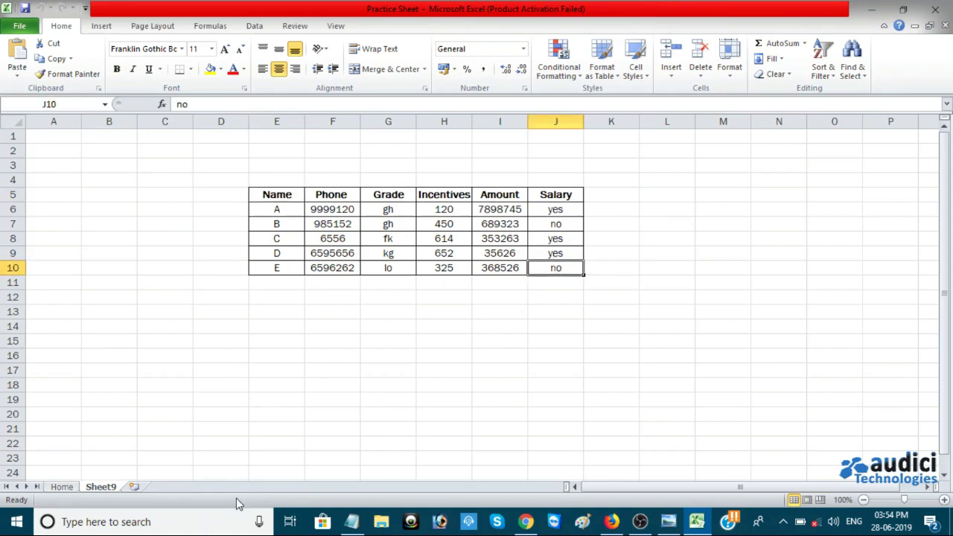
# Set Sheet9's ScrollArea property to E5:J10 in the VBA editor and return to Excel.
pyautogui.rightClick(104, 488)
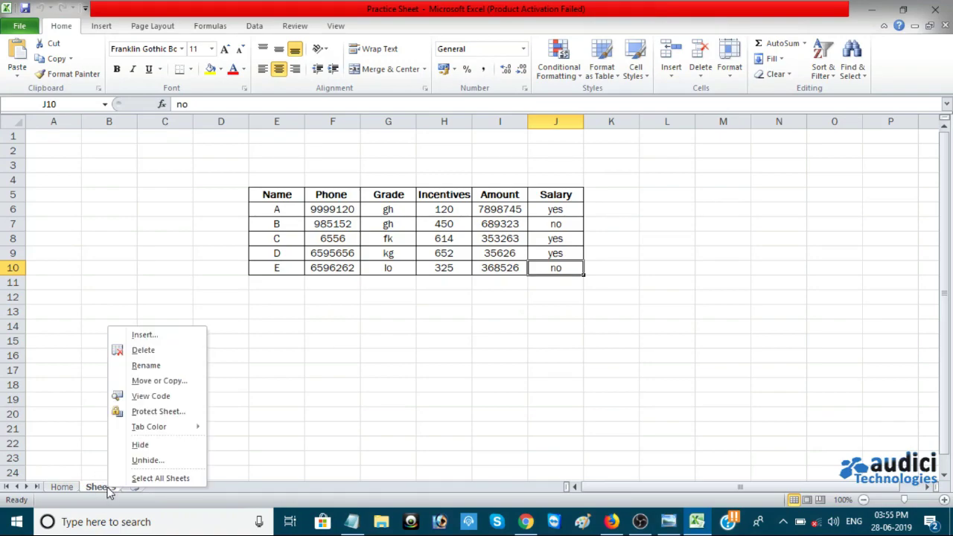
pyautogui.click(156, 395)
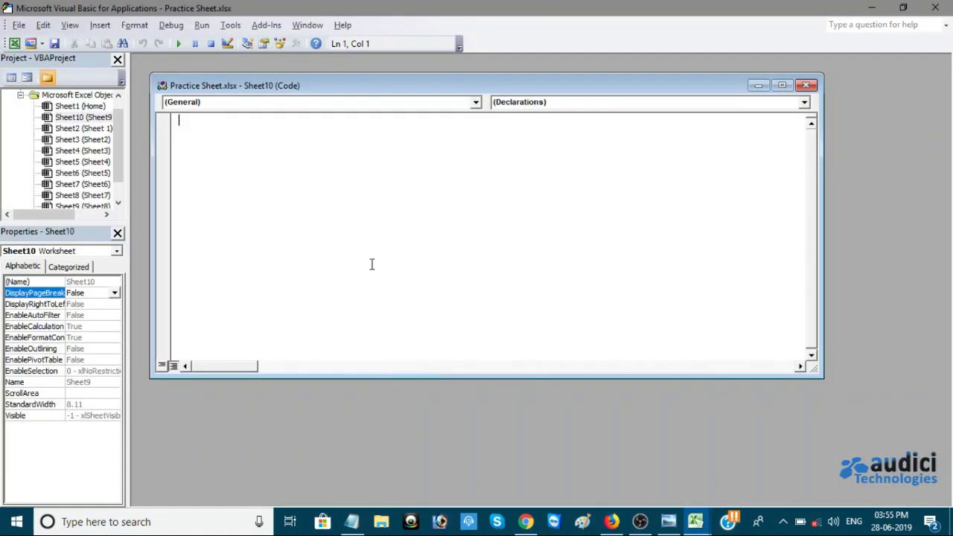
pyautogui.click(41, 393)
pyautogui.click(95, 391)
pyautogui.write('e5:j10')
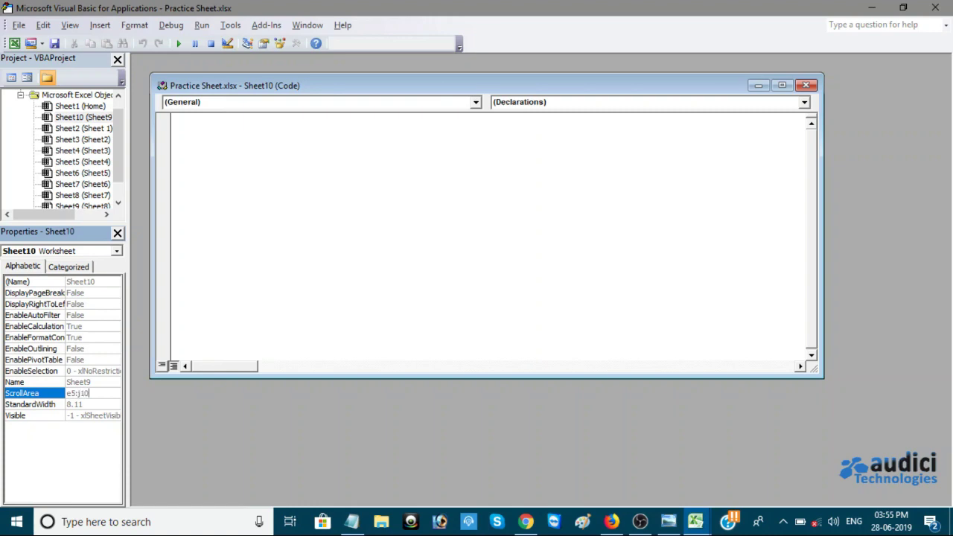
pyautogui.press('Return')
pyautogui.click(935, 7)
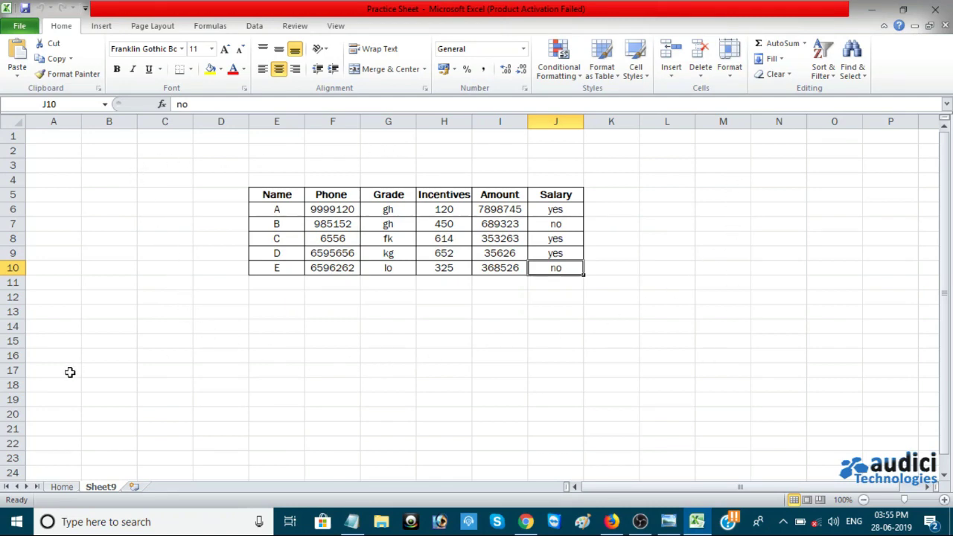
# Enter jhjhlll in J10, then test selecting cells and ranges within the table.
pyautogui.write('jh')
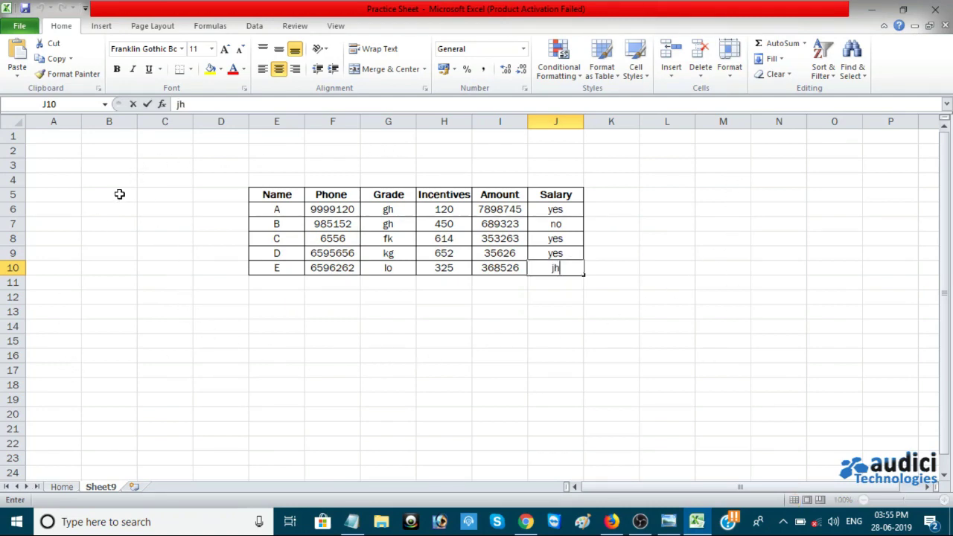
pyautogui.write('jhlll')
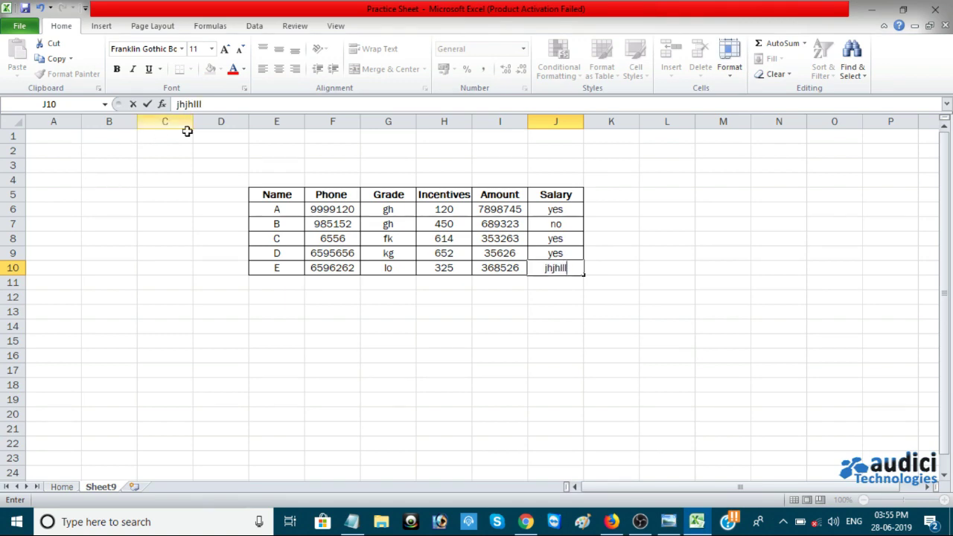
pyautogui.hotkey('ctrl', 'Return')
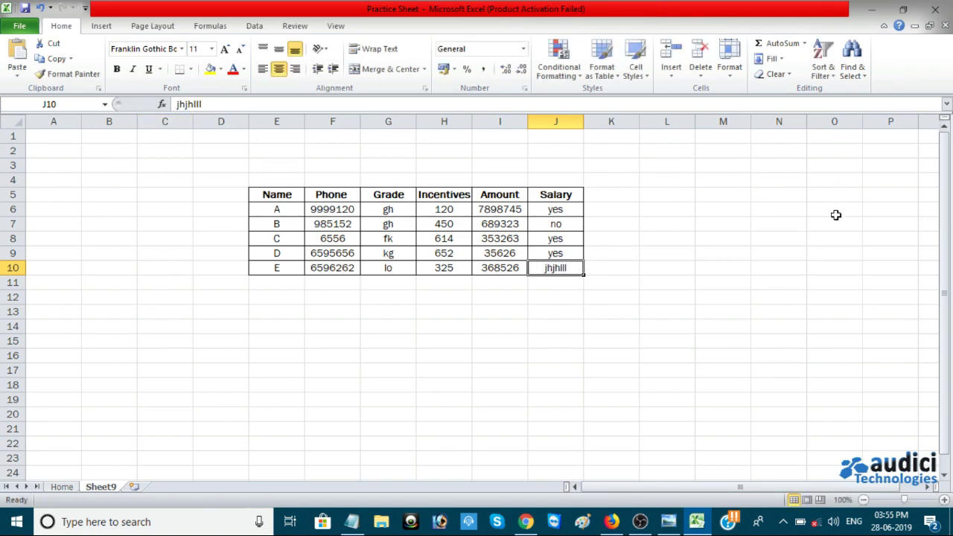
pyautogui.click(278, 192)
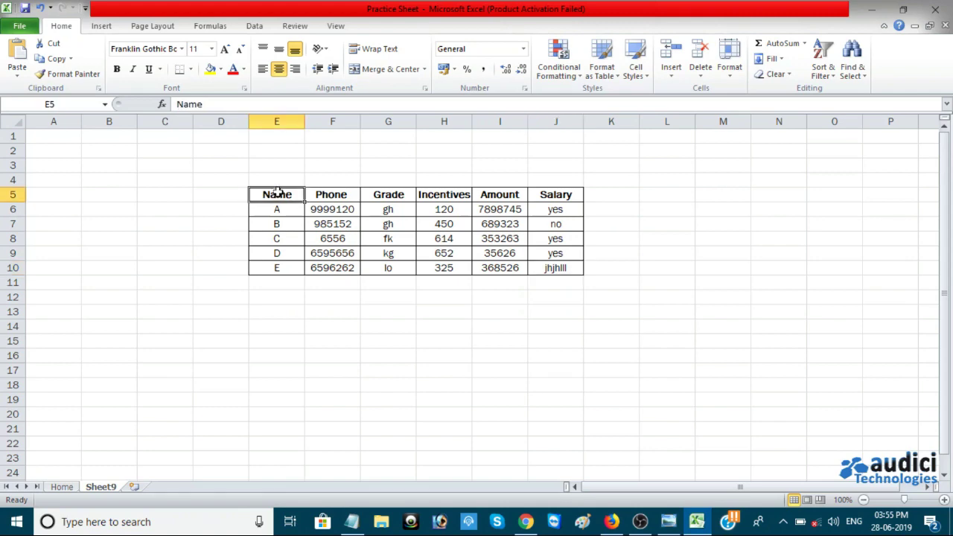
pyautogui.click(320, 223)
pyautogui.click(434, 226)
pyautogui.moveTo(500, 221); pyautogui.dragTo(499, 209)
pyautogui.moveTo(265, 195); pyautogui.dragTo(536, 265)
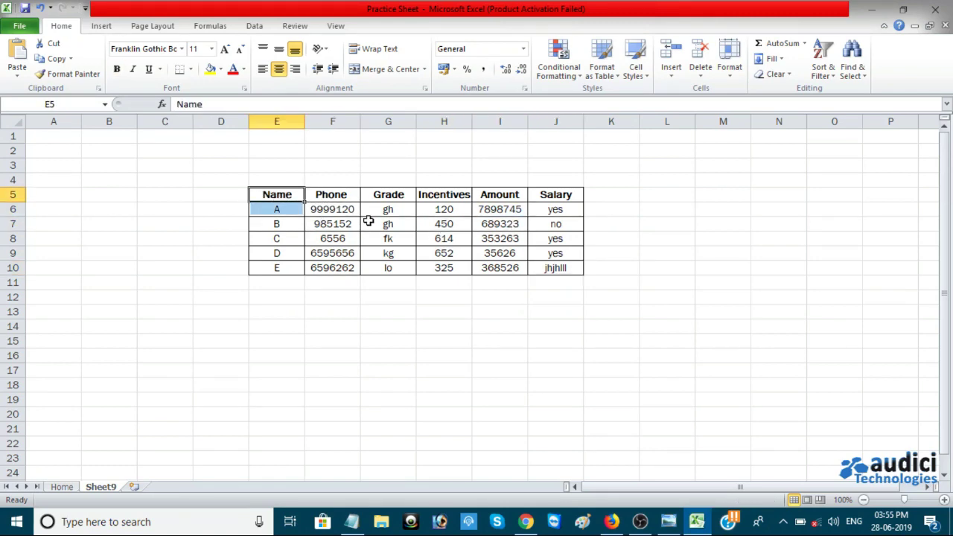
pyautogui.moveTo(491, 212); pyautogui.dragTo(276, 253)
pyautogui.click(440, 240)
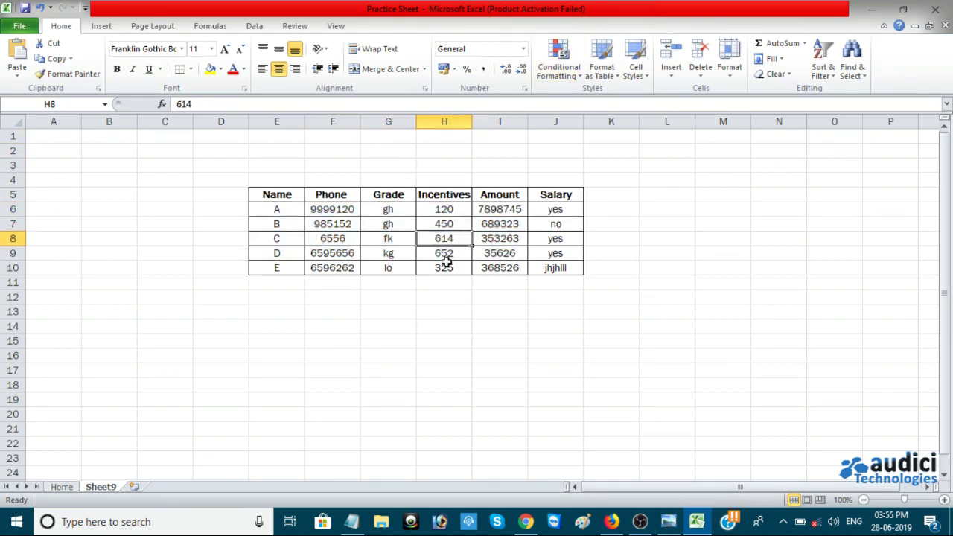
pyautogui.click(668, 521)
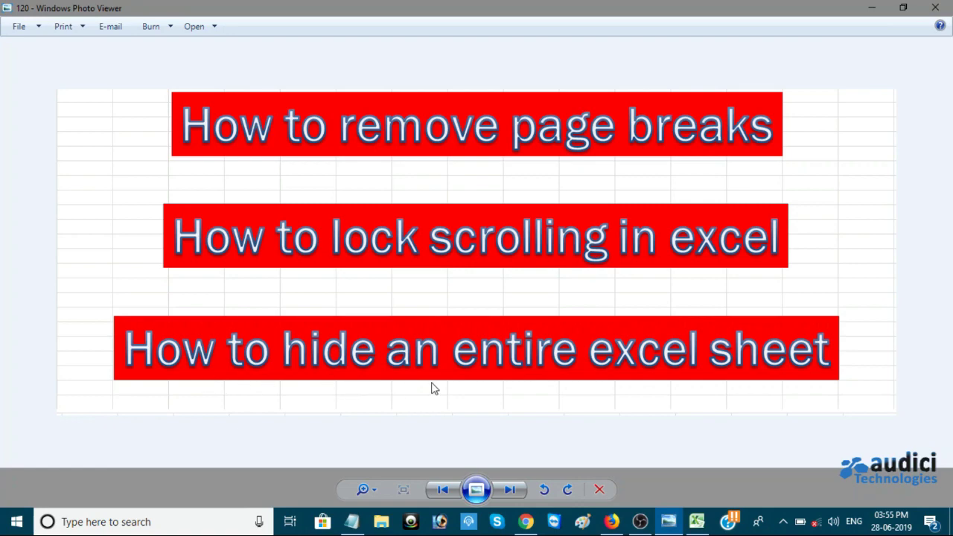
pyautogui.click(696, 522)
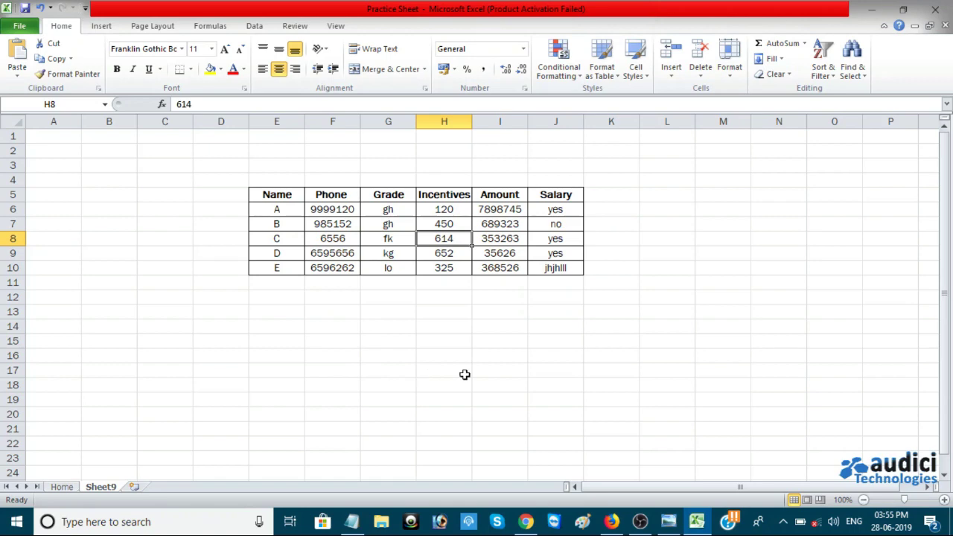
# Select the table from the E5 header through row 9.
pyautogui.moveTo(258, 196); pyautogui.dragTo(604, 267)
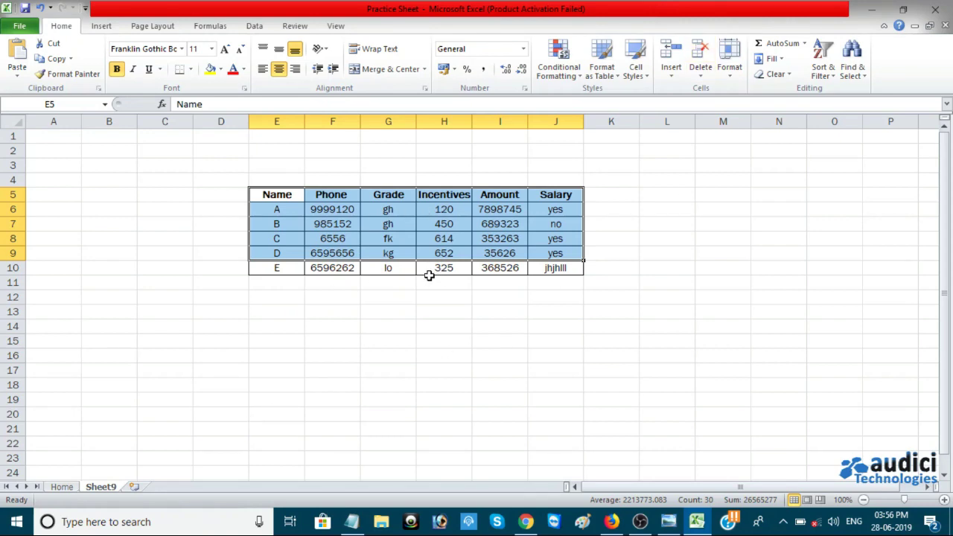
# Clear Sheet9's ScrollArea property in the VBA editor and return to Excel.
pyautogui.rightClick(106, 488)
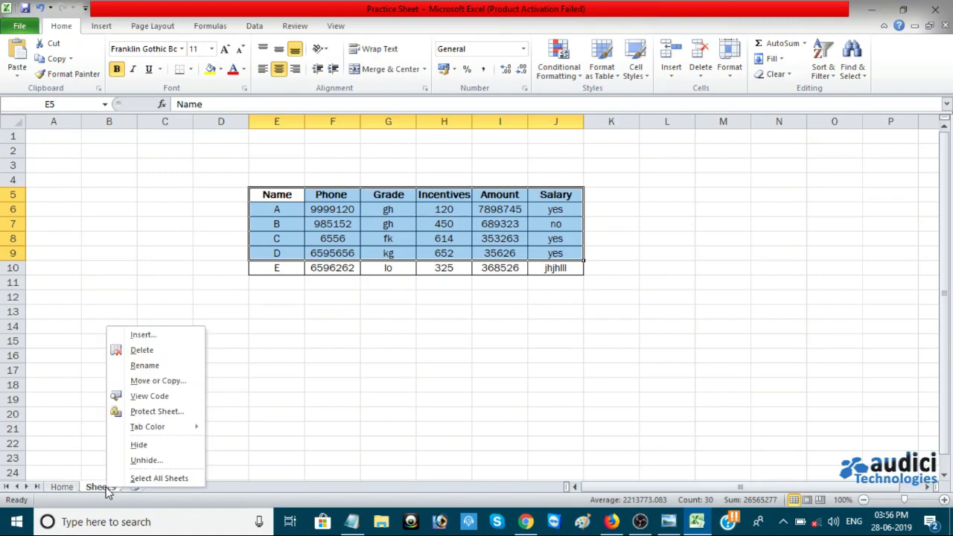
pyautogui.click(160, 396)
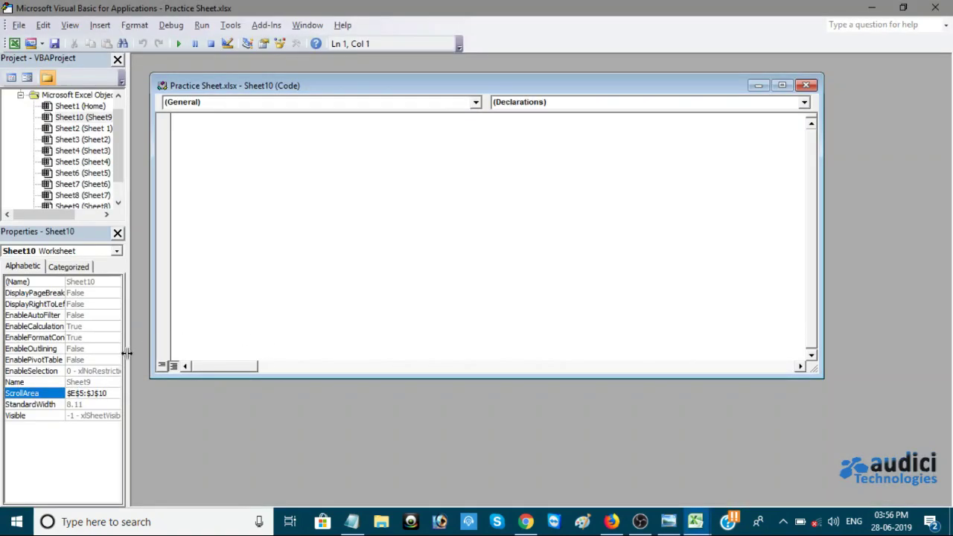
pyautogui.click(113, 393)
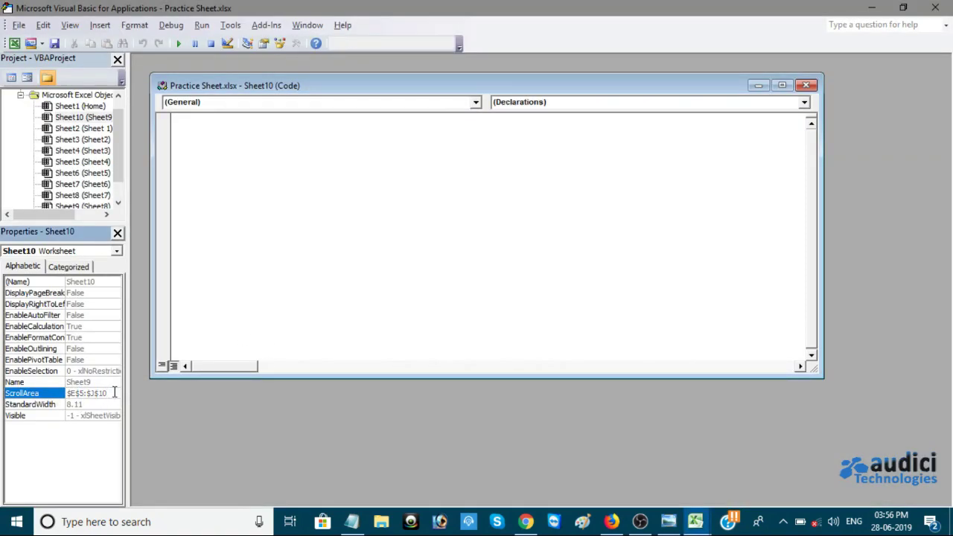
pyautogui.press('BackSpace')
pyautogui.press('BackSpace')
pyautogui.press('BackSpace')
pyautogui.click(436, 231)
pyautogui.click(935, 8)
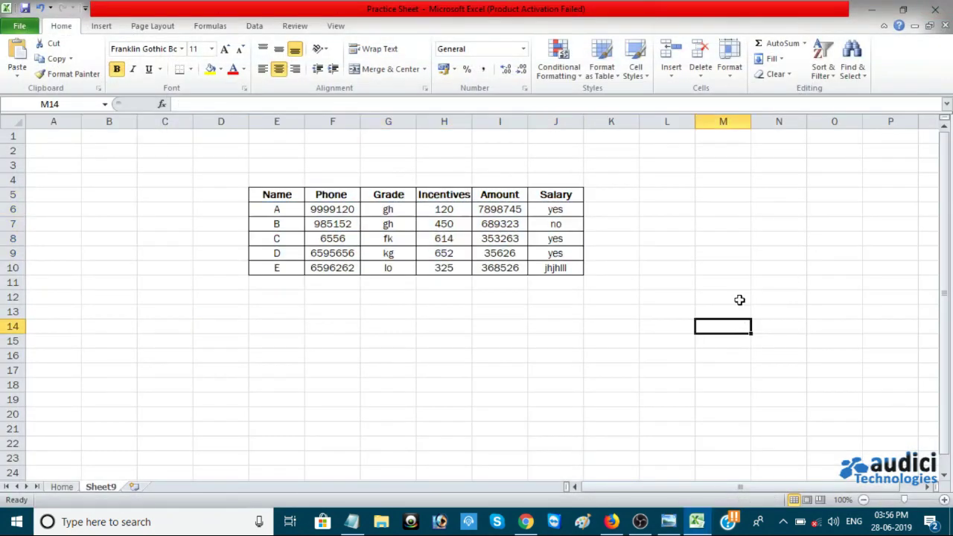
# Select cells and a large area outside the table, such as N8 and F16.
pyautogui.click(466, 161)
pyautogui.click(129, 181)
pyautogui.click(332, 371)
pyautogui.click(904, 209)
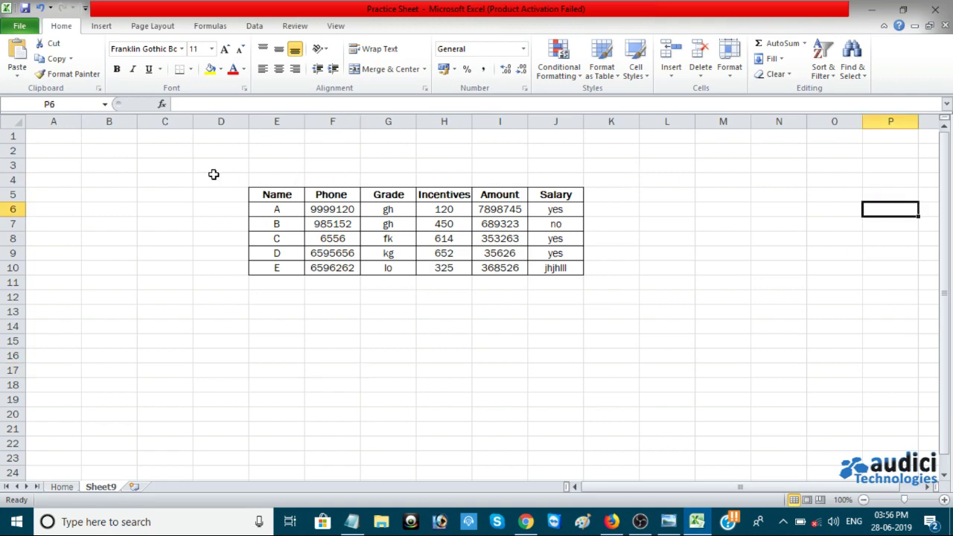
pyautogui.moveTo(91, 154); pyautogui.dragTo(889, 446)
pyautogui.click(780, 235)
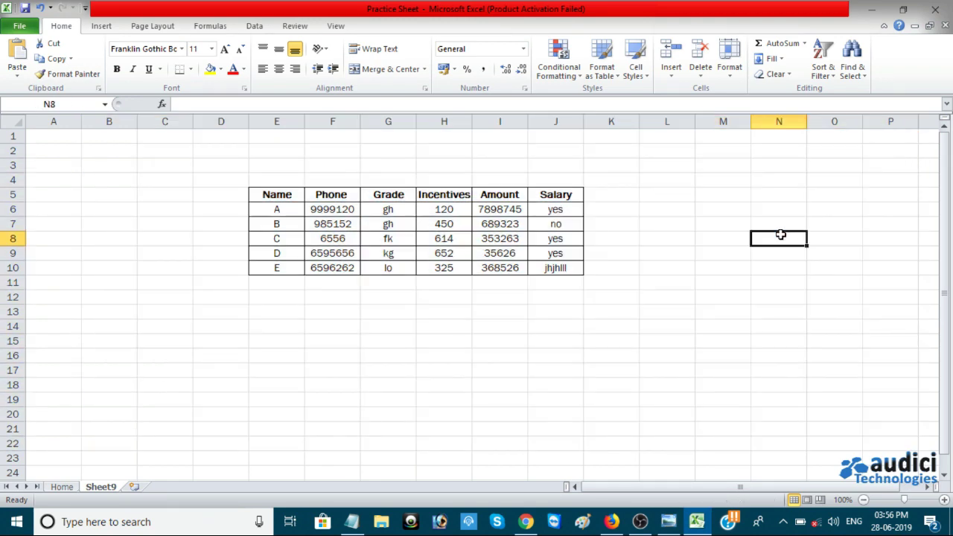
pyautogui.click(351, 361)
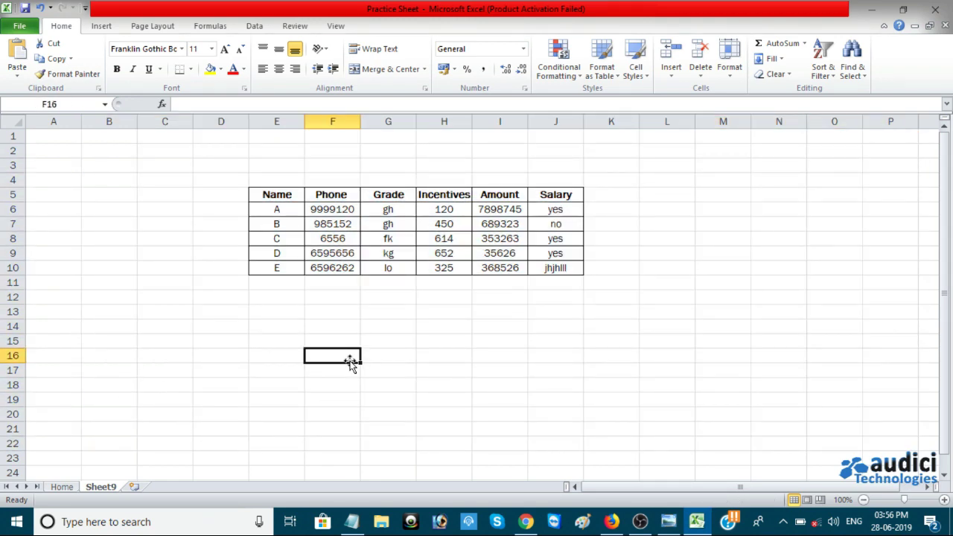
# Hide Sheet9, then unhide Sheet3 from the Home sheet's Unhide list.
pyautogui.rightClick(103, 489)
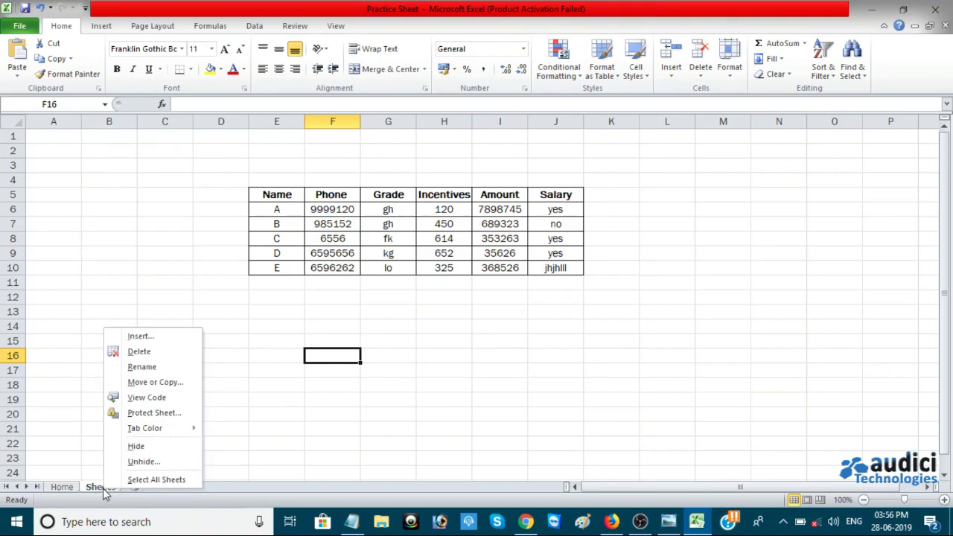
pyautogui.click(153, 449)
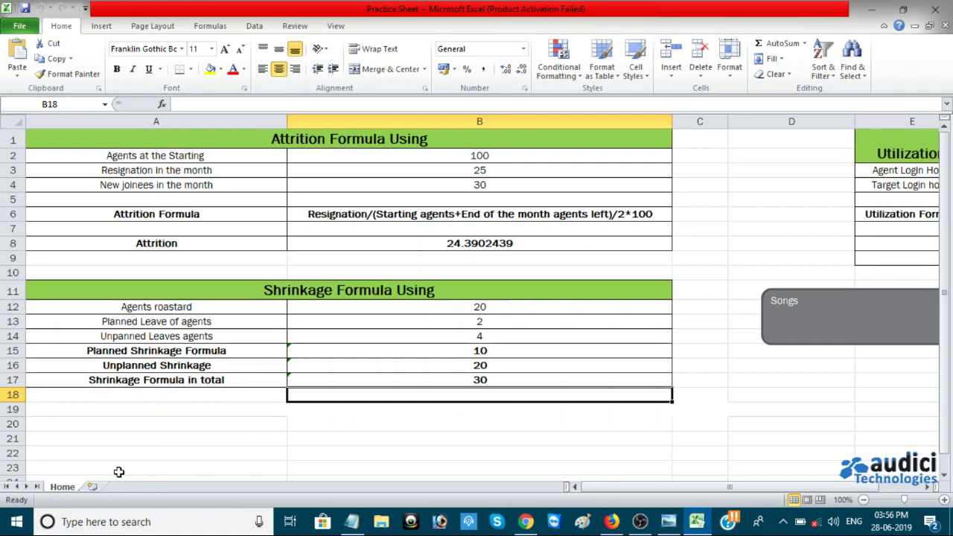
pyautogui.rightClick(58, 488)
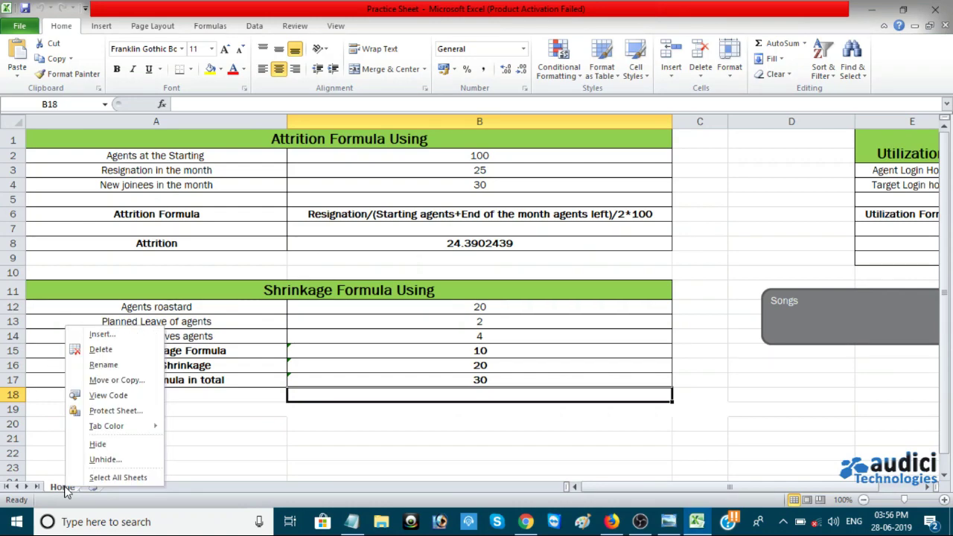
pyautogui.click(105, 459)
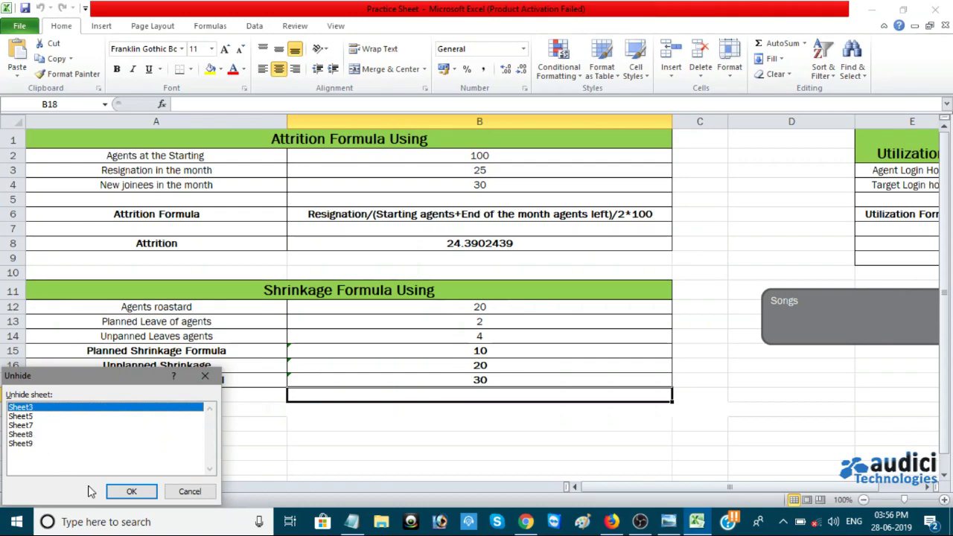
pyautogui.click(125, 493)
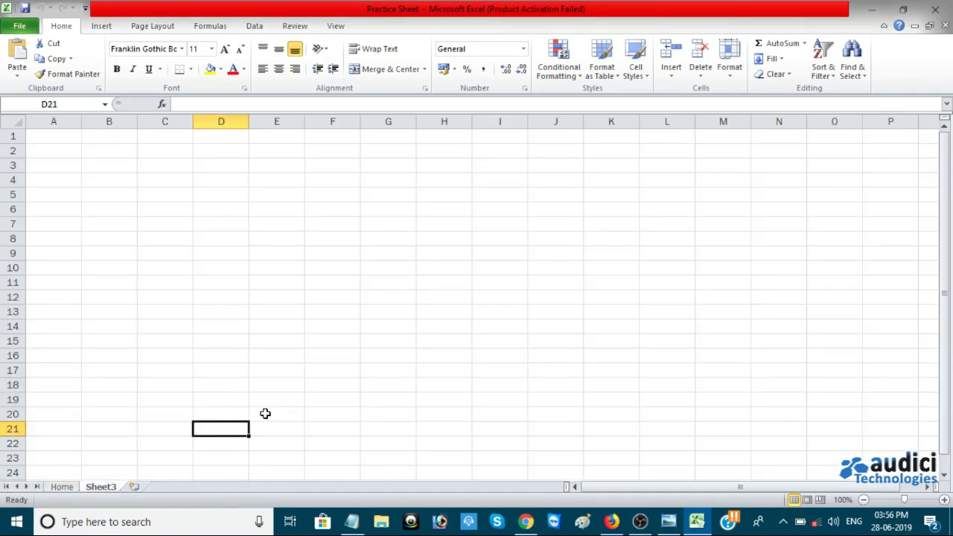
# Unhide Sheet9 and select a block of cells around its table.
pyautogui.rightClick(62, 488)
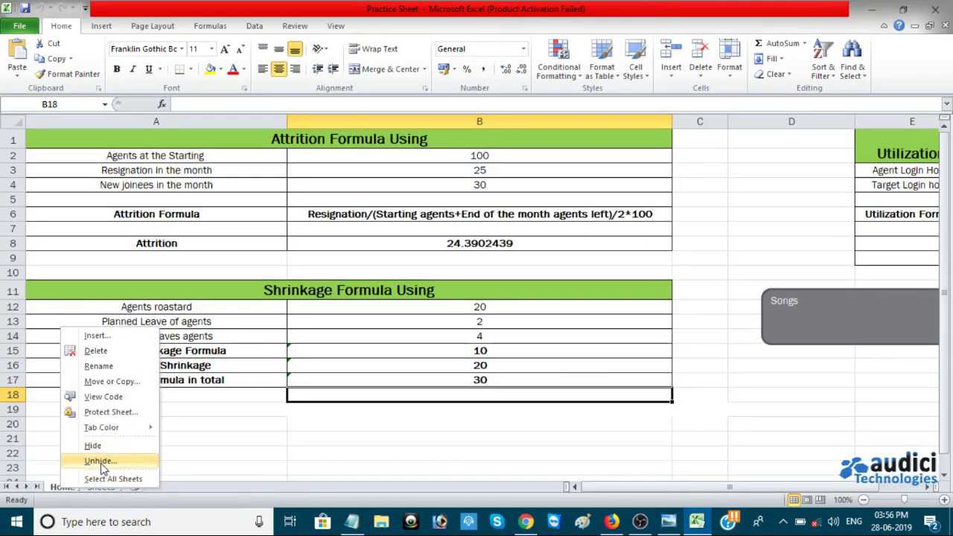
pyautogui.click(100, 461)
pyautogui.click(35, 436)
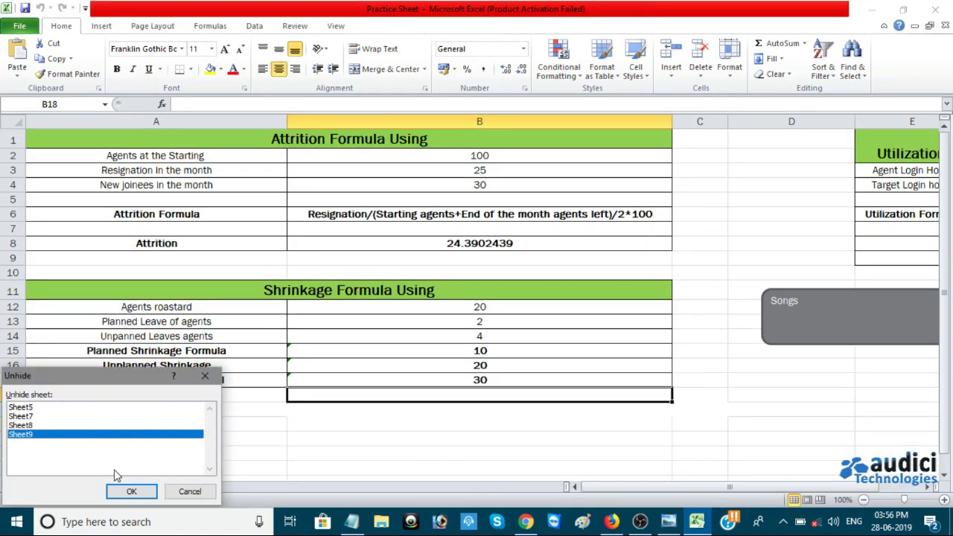
pyautogui.click(131, 491)
pyautogui.click(464, 282)
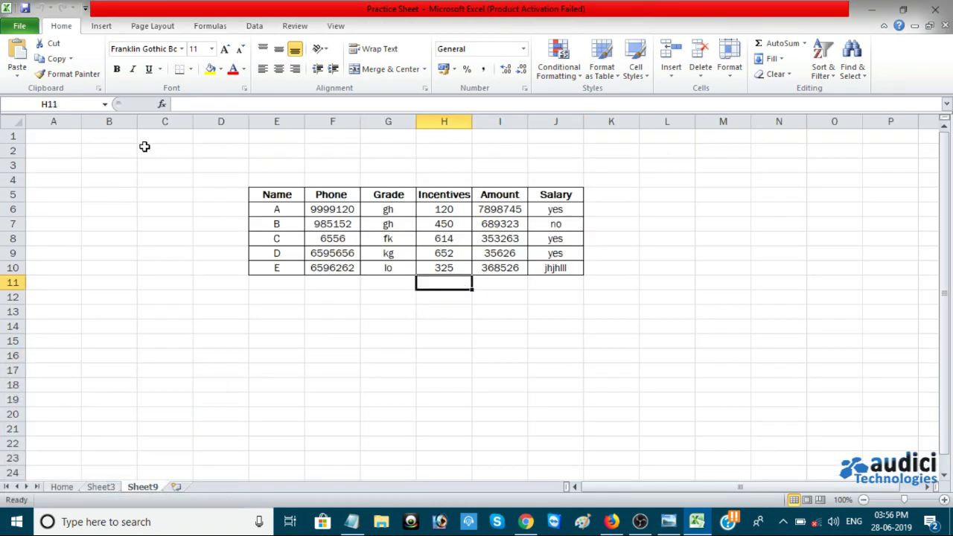
pyautogui.moveTo(145, 149)
pyautogui.mouseDown()
pyautogui.moveTo(676, 232)
pyautogui.moveTo(690, 361)
pyautogui.mouseUp()
pyautogui.click(293, 339)
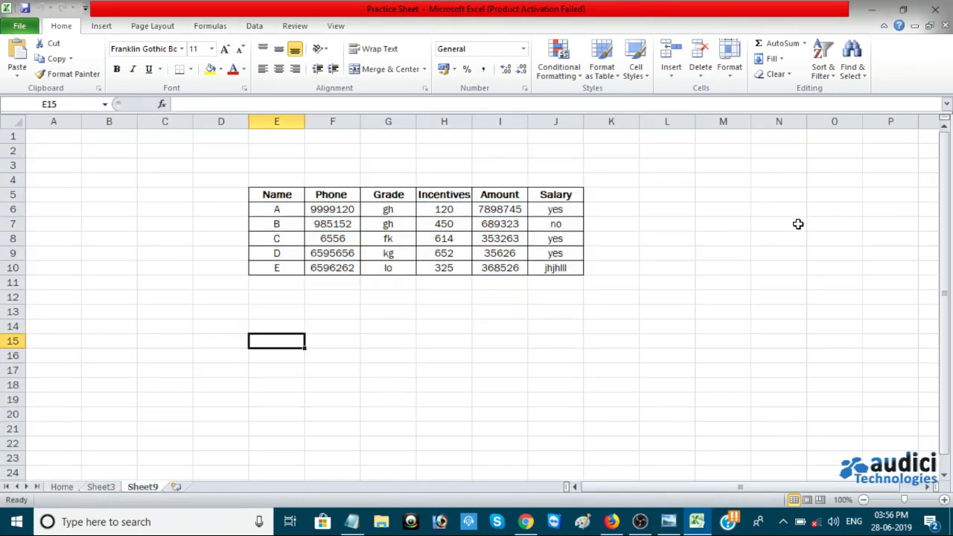
pyautogui.click(705, 304)
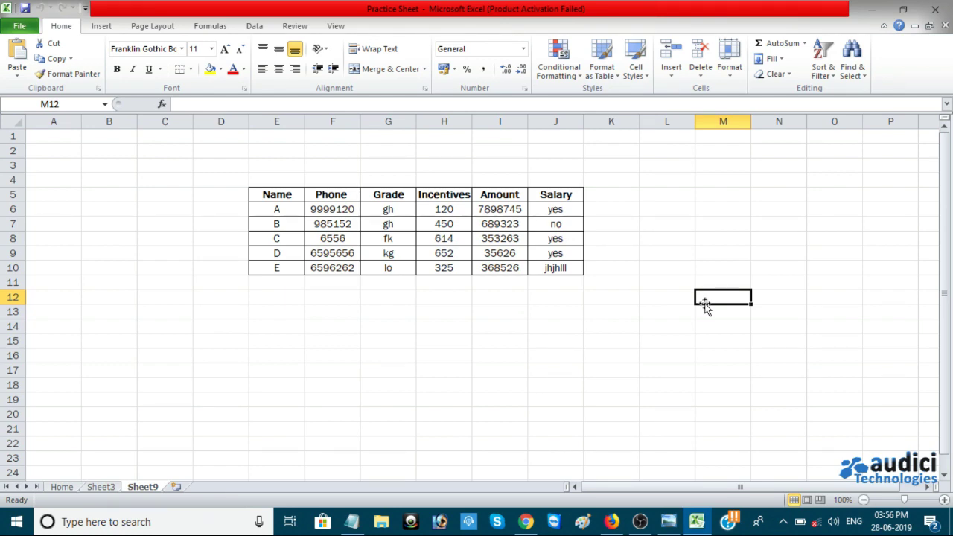
pyautogui.click(423, 366)
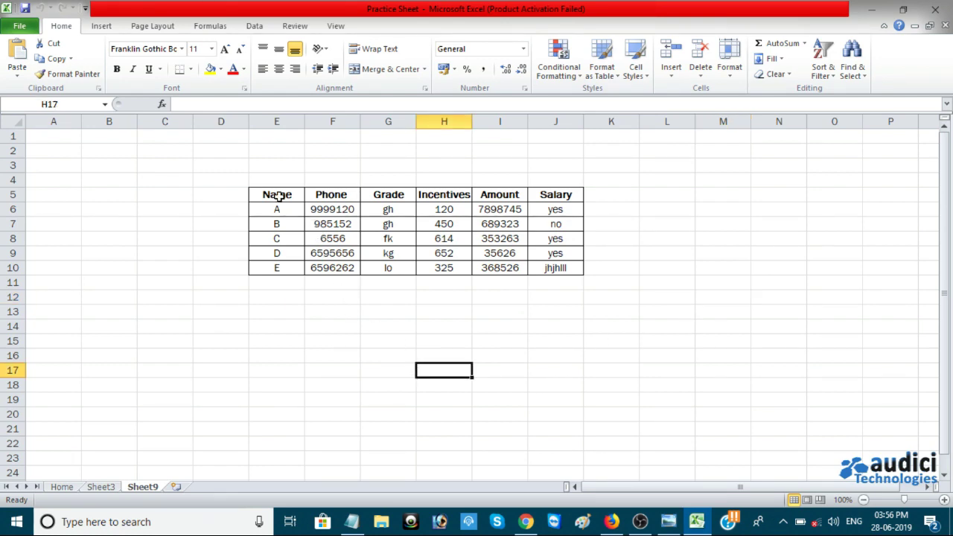
pyautogui.moveTo(277, 196); pyautogui.dragTo(573, 269)
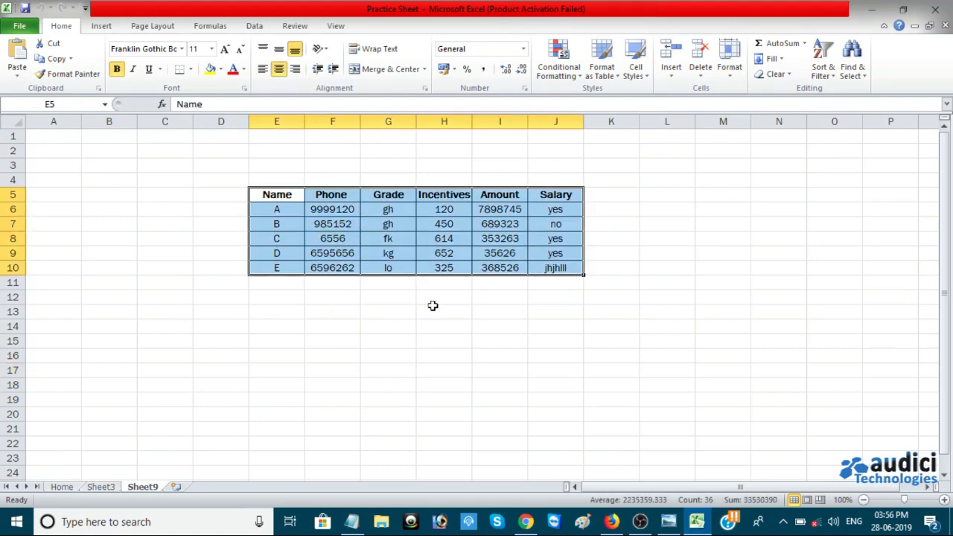
pyautogui.click(243, 69)
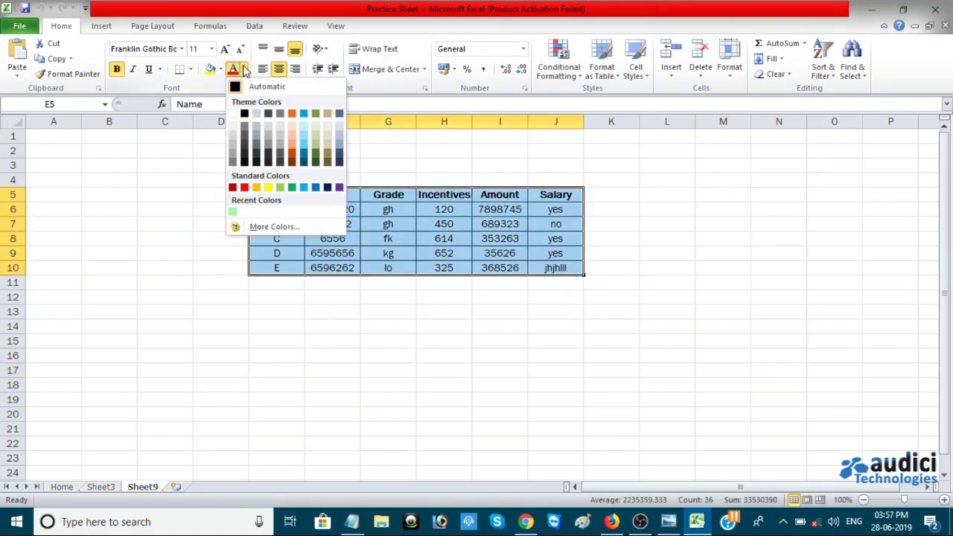
pyautogui.click(232, 114)
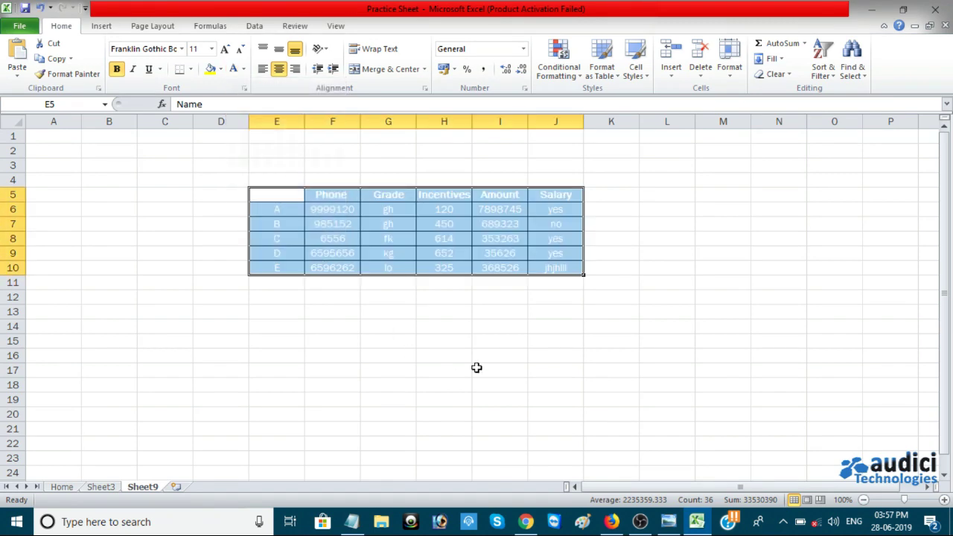
pyautogui.click(712, 329)
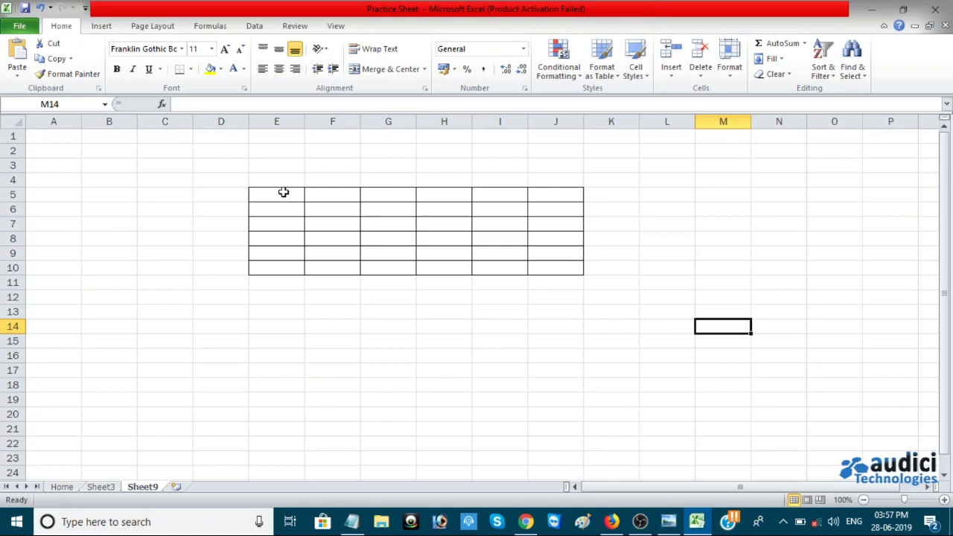
pyautogui.moveTo(283, 192); pyautogui.dragTo(565, 264)
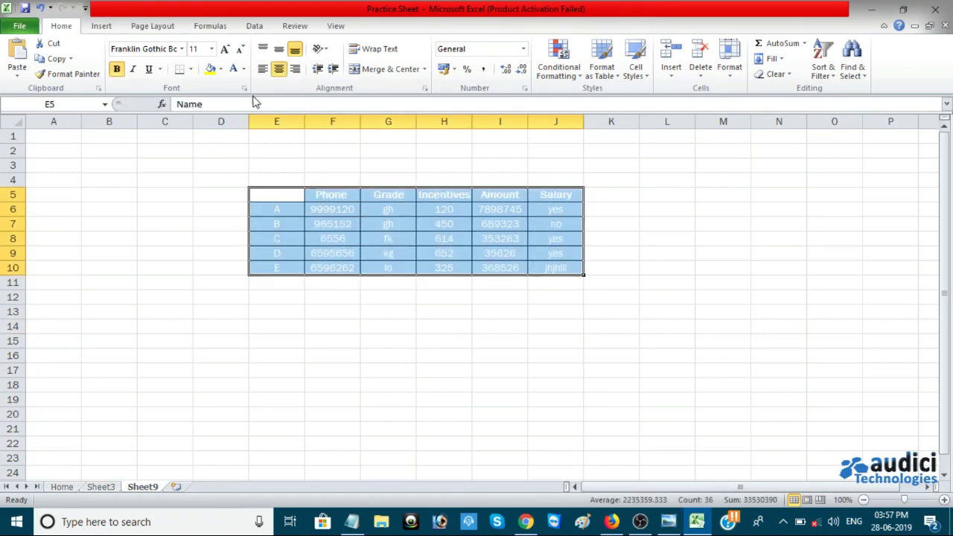
pyautogui.click(245, 68)
pyautogui.click(240, 87)
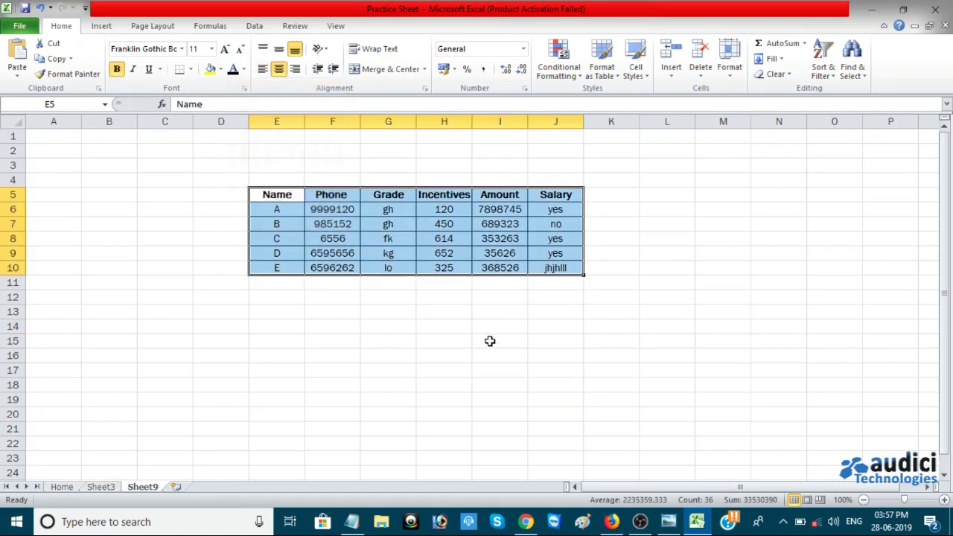
pyautogui.click(693, 294)
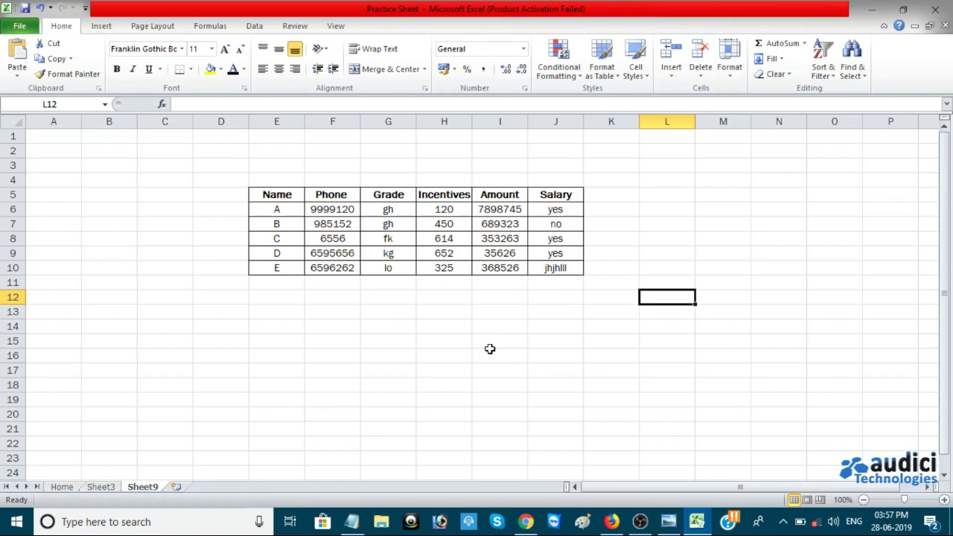
# Replace General with the custom format ;;; for E5:J10 in Format Cells.
pyautogui.click(391, 344)
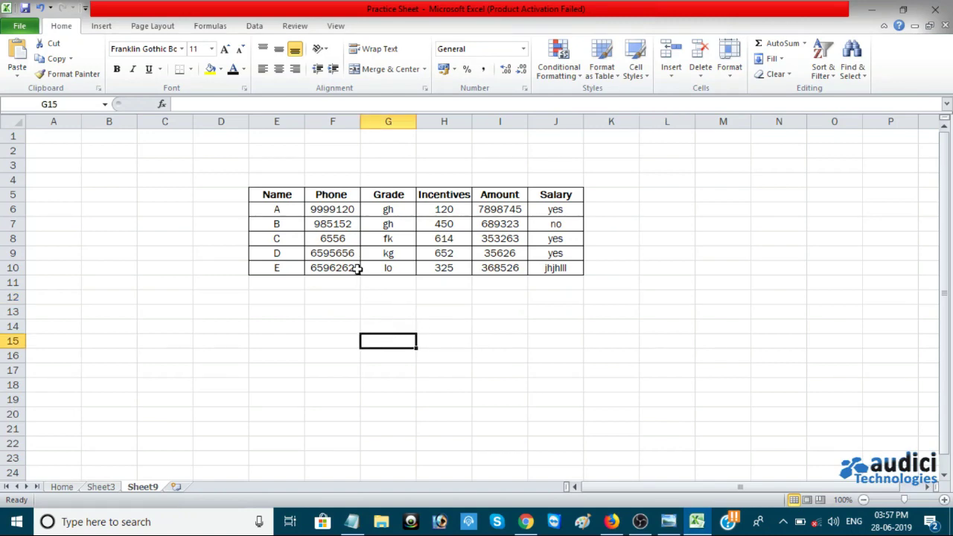
pyautogui.moveTo(277, 194)
pyautogui.mouseDown()
pyautogui.moveTo(529, 223)
pyautogui.moveTo(556, 266)
pyautogui.mouseUp()
pyautogui.rightClick(368, 219)
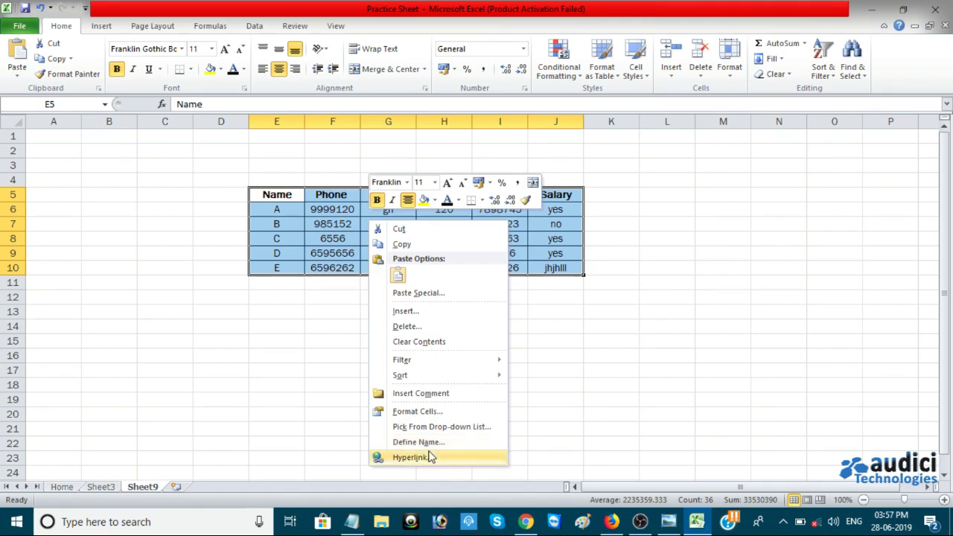
pyautogui.click(441, 414)
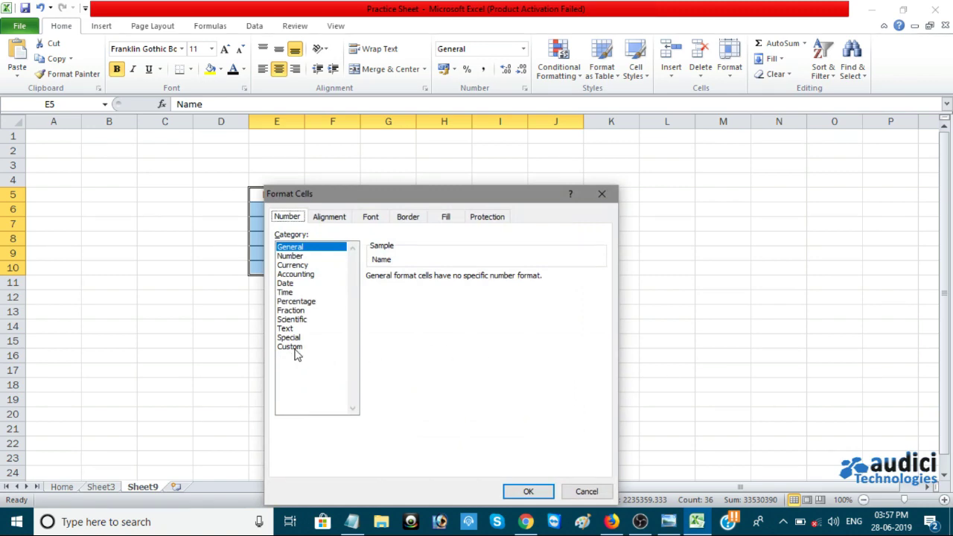
pyautogui.click(290, 347)
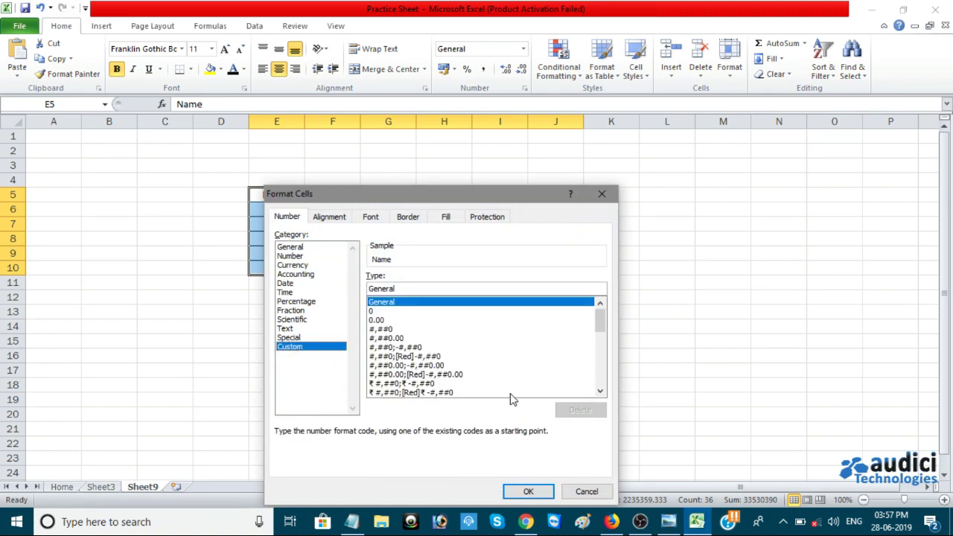
pyautogui.click(405, 289)
pyautogui.press('BackSpace')
pyautogui.press('BackSpace')
pyautogui.press('BackSpace')
pyautogui.press('BackSpace')
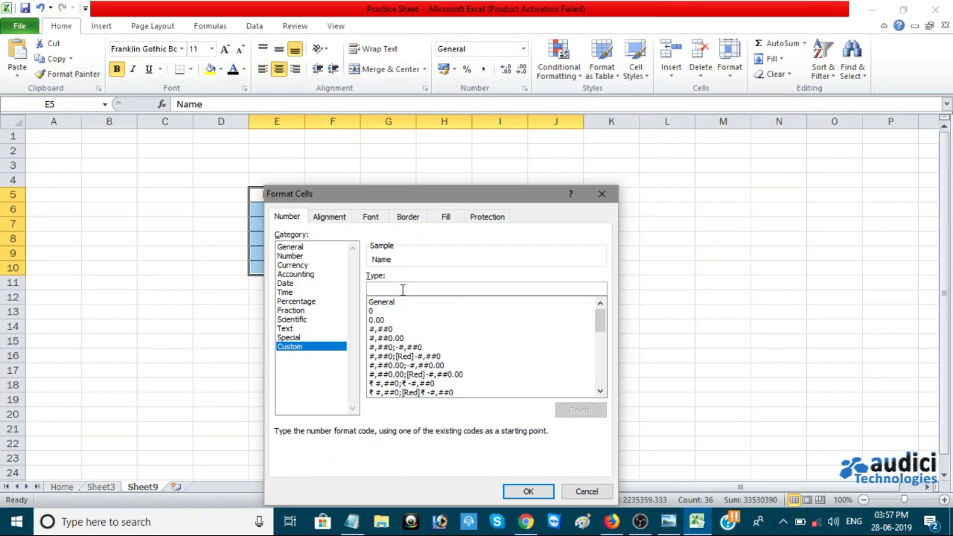
pyautogui.write('"')
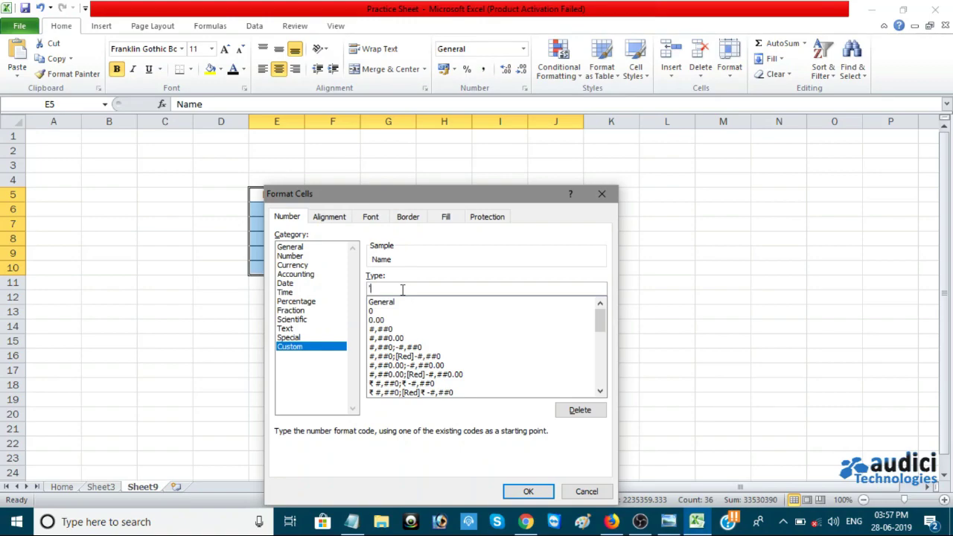
pyautogui.press('BackSpace')
pyautogui.write(';')
pyautogui.write(';;')
pyautogui.moveTo(425, 194); pyautogui.dragTo(573, 89)
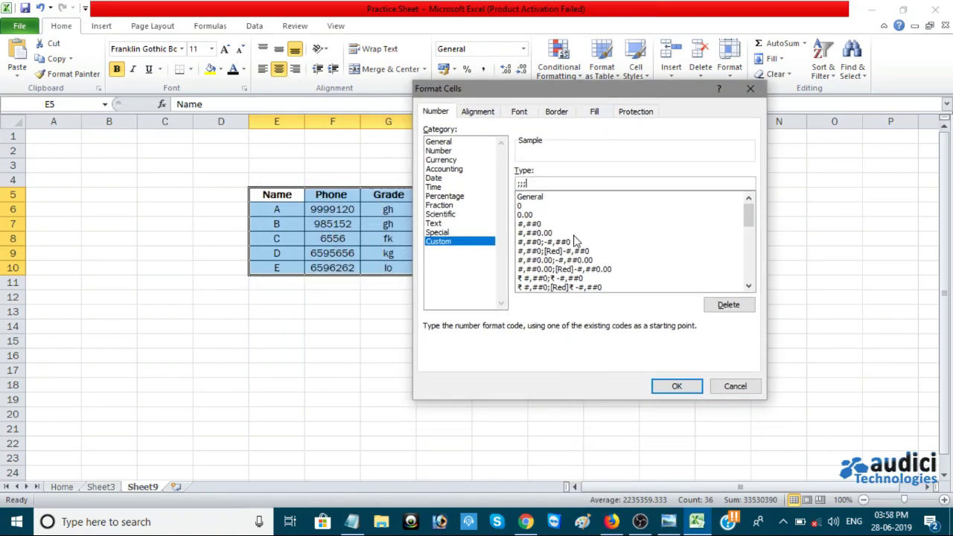
pyautogui.click(686, 390)
# Select the blanked table and a wider area around it, then clear the selection.
pyautogui.click(335, 391)
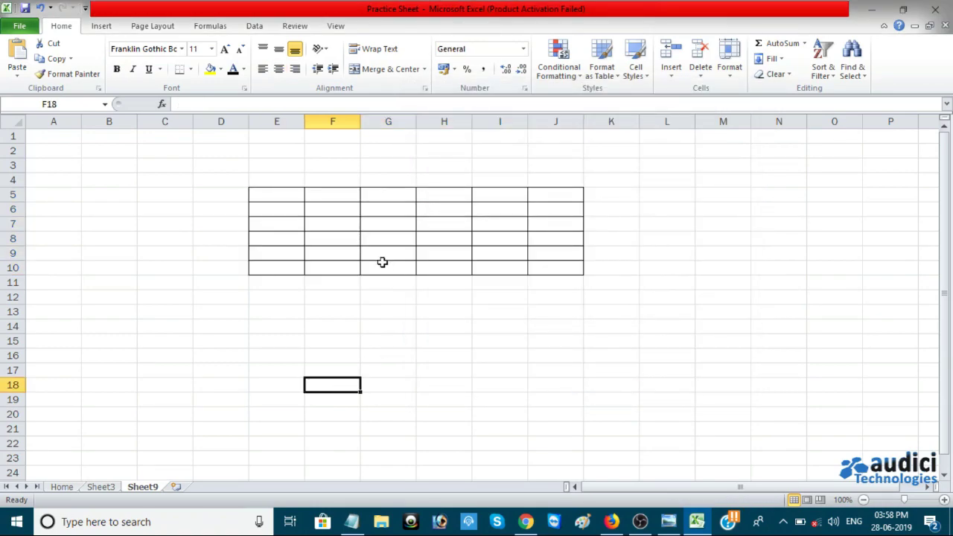
pyautogui.moveTo(266, 192)
pyautogui.mouseDown()
pyautogui.moveTo(527, 285)
pyautogui.moveTo(567, 260)
pyautogui.mouseUp()
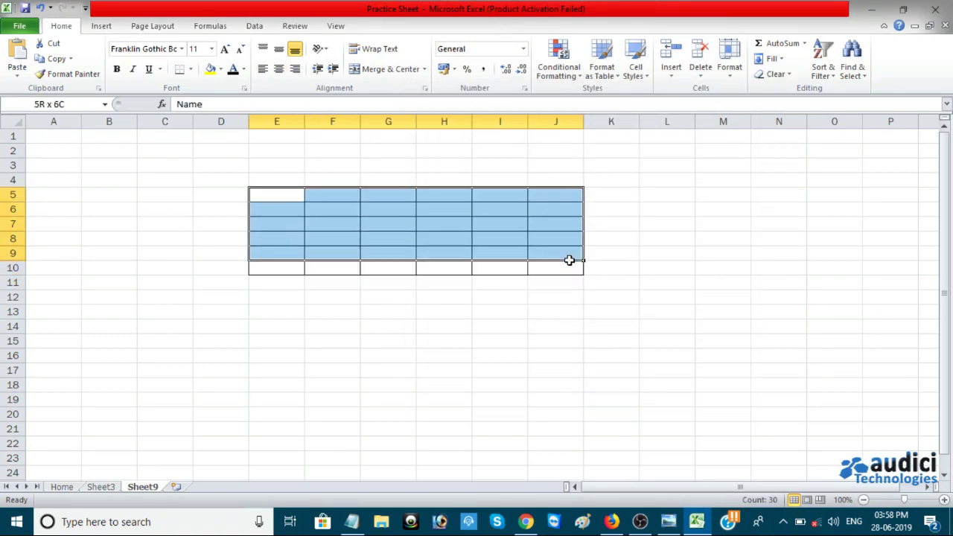
pyautogui.click(506, 387)
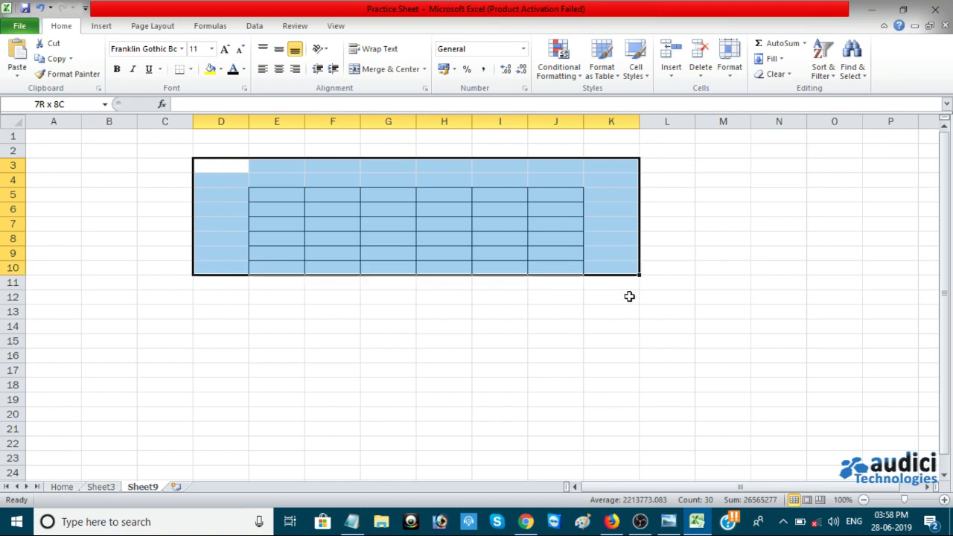
pyautogui.moveTo(229, 178); pyautogui.dragTo(670, 372)
pyautogui.click(326, 341)
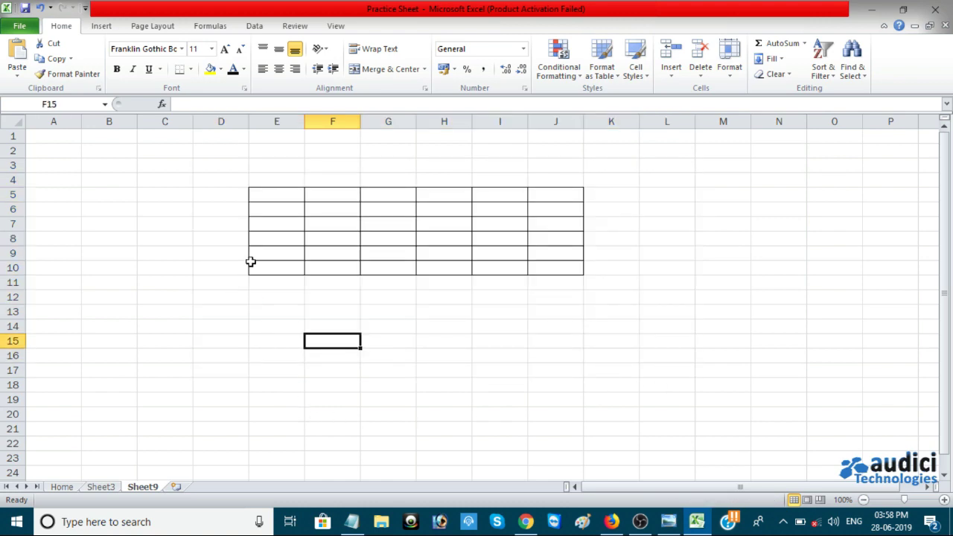
# Apply the General number format to E5:J10 so its values reappear.
pyautogui.click(302, 198)
pyautogui.moveTo(302, 199); pyautogui.dragTo(555, 268)
pyautogui.click(523, 49)
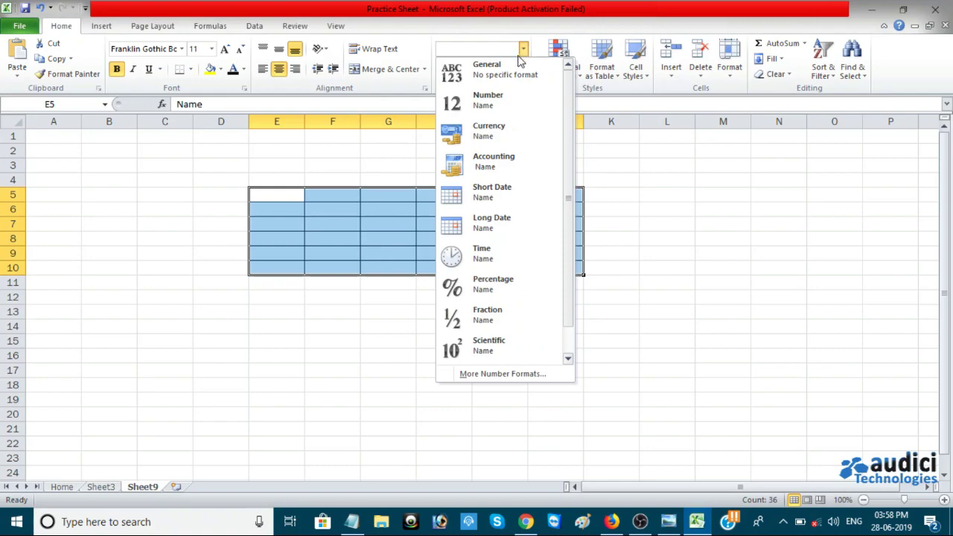
pyautogui.click(489, 69)
pyautogui.click(409, 358)
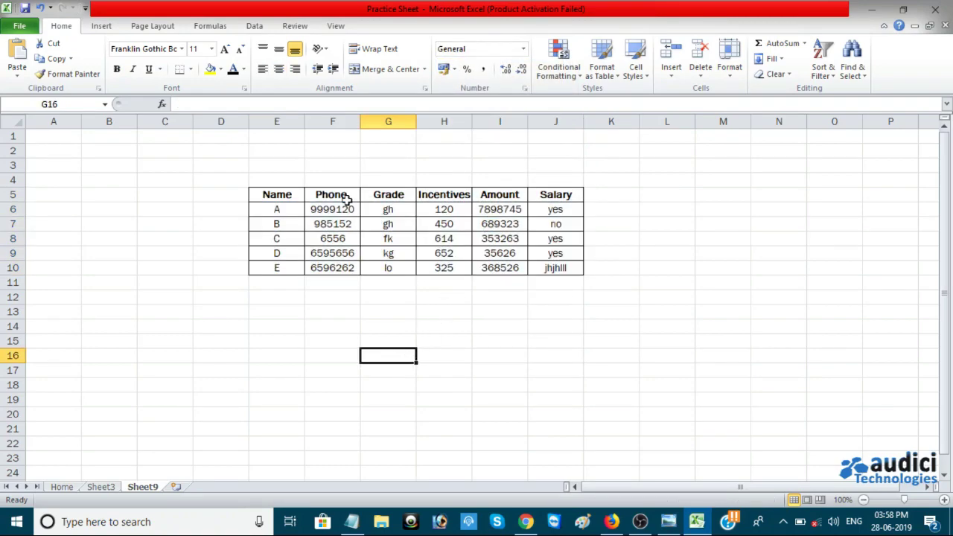
pyautogui.click(660, 227)
pyautogui.click(662, 309)
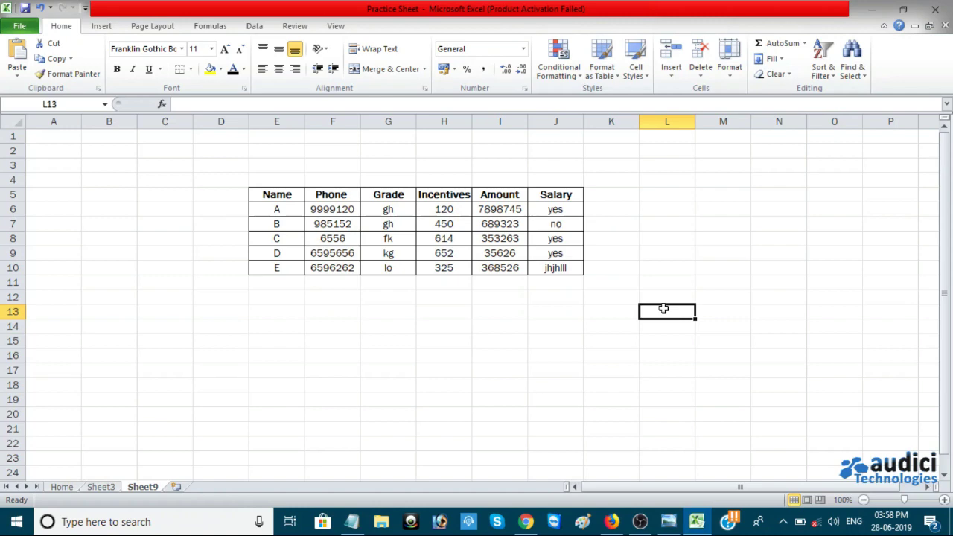
pyautogui.click(447, 369)
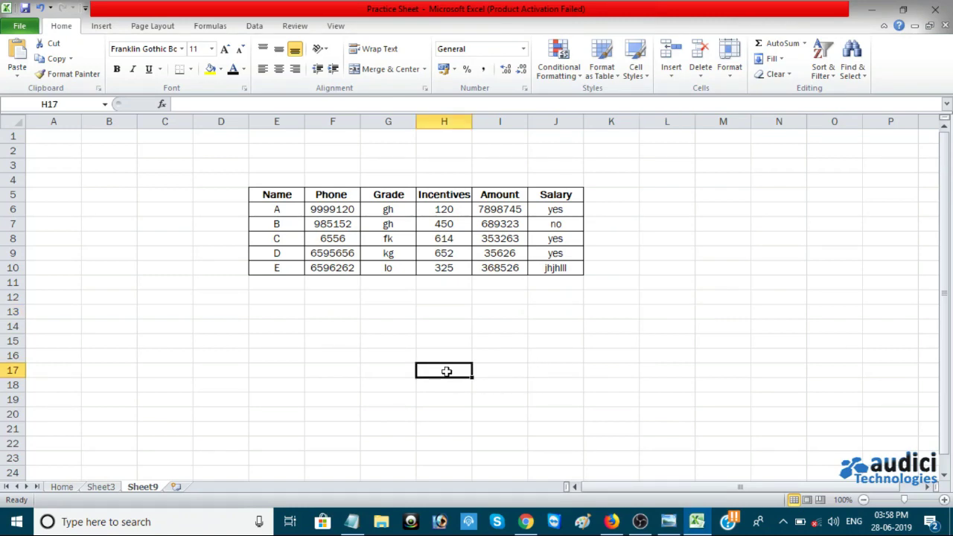